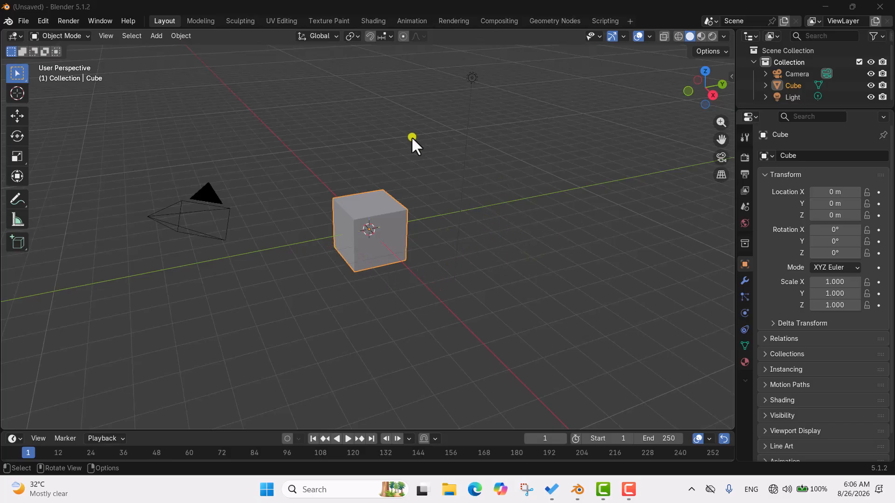
- Delete the default cube from the scene
middle_drag(381, 129, 365, 186)
click(356, 203)
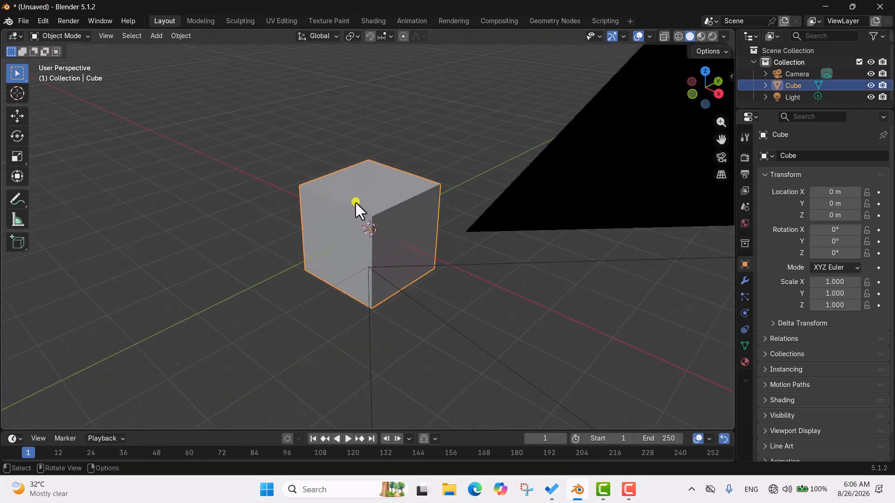
key(x)
click(349, 201)
- Add a Monkey mesh at the world origin
middle_drag(350, 205, 445, 225)
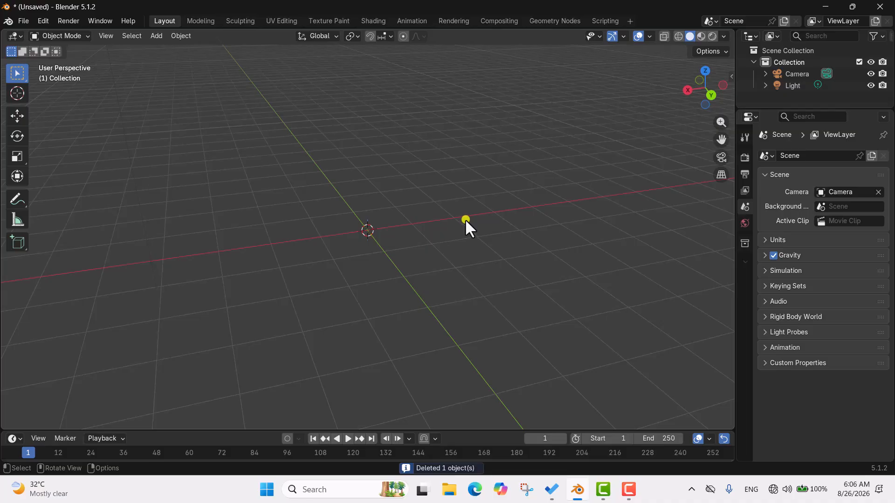
key(shift+a)
mouse_move(426, 234)
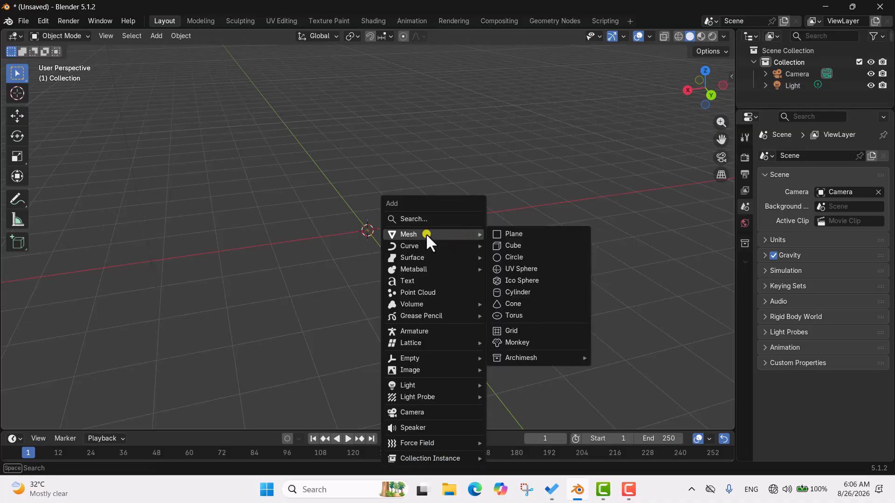
click(530, 340)
scroll(373, 241, up, 3)
middle_drag(295, 192, 370, 225)
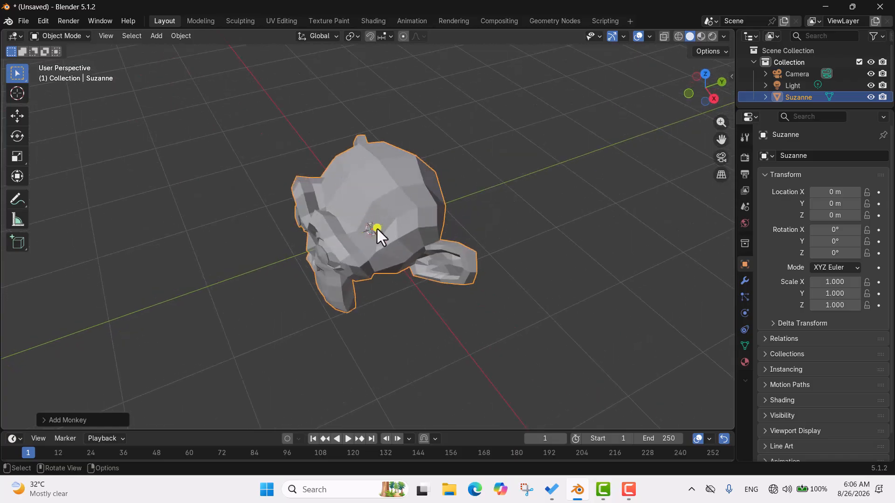
scroll(468, 221, down, 4)
scroll(467, 219, up, 3)
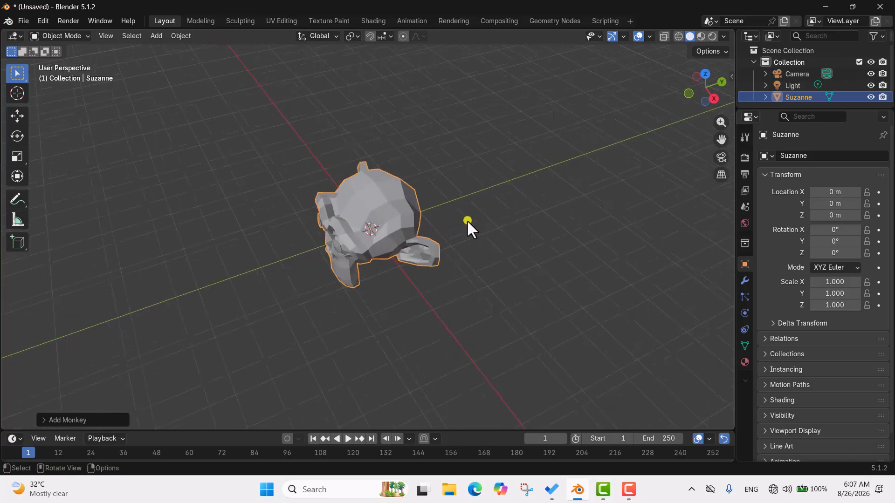
middle_drag(489, 173, 523, 131)
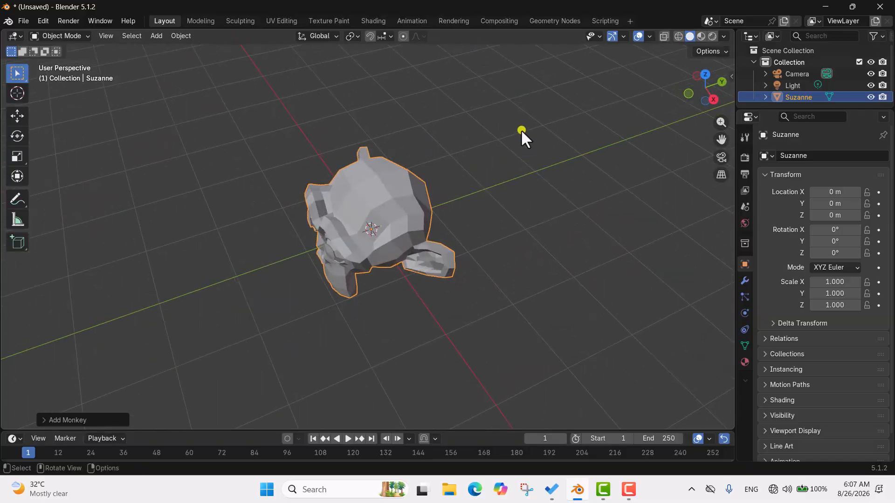
mouse_move(463, 225)
middle_down()
mouse_move(481, 198)
mouse_move(507, 190)
mouse_move(431, 228)
mouse_move(435, 259)
mouse_move(480, 217)
mouse_move(451, 222)
mouse_move(462, 215)
middle_up()
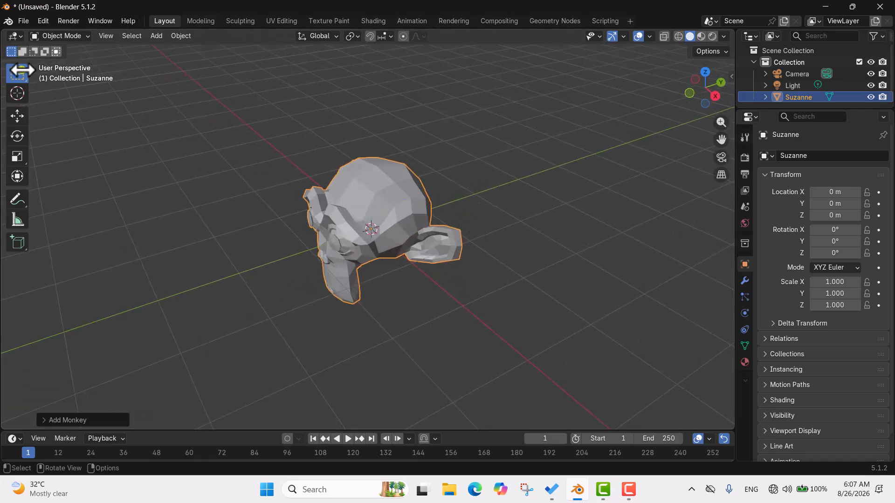
middle_drag(140, 140, 497, 180)
middle_drag(499, 145, 457, 214)
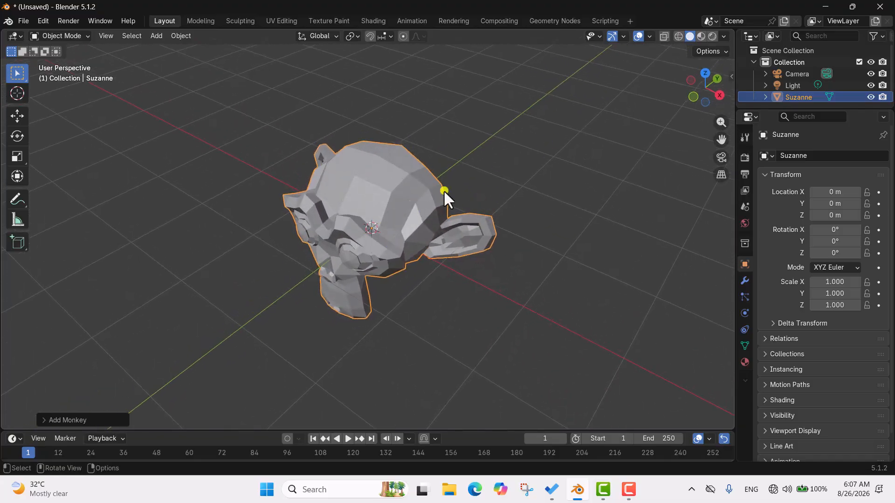
scroll(413, 205, down, 3)
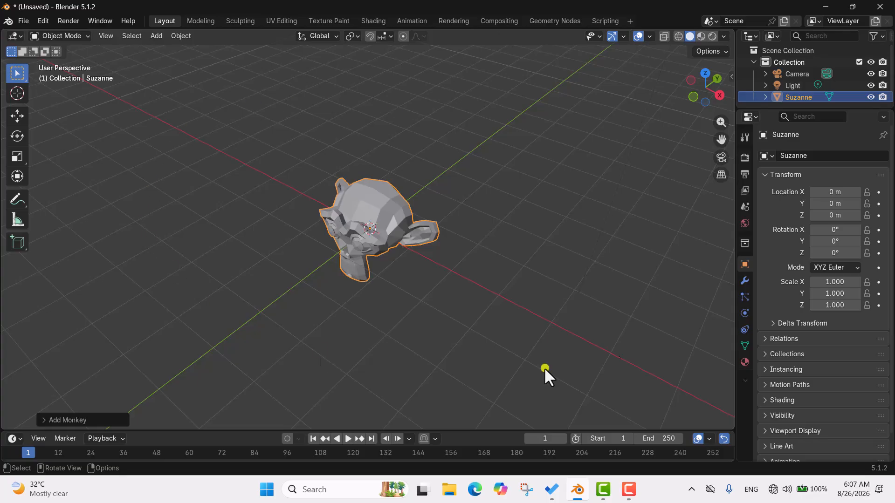
- Move the monkey head freely to about X 4.75 m, Y 4.47 m, Z 0.52 m
click(609, 238)
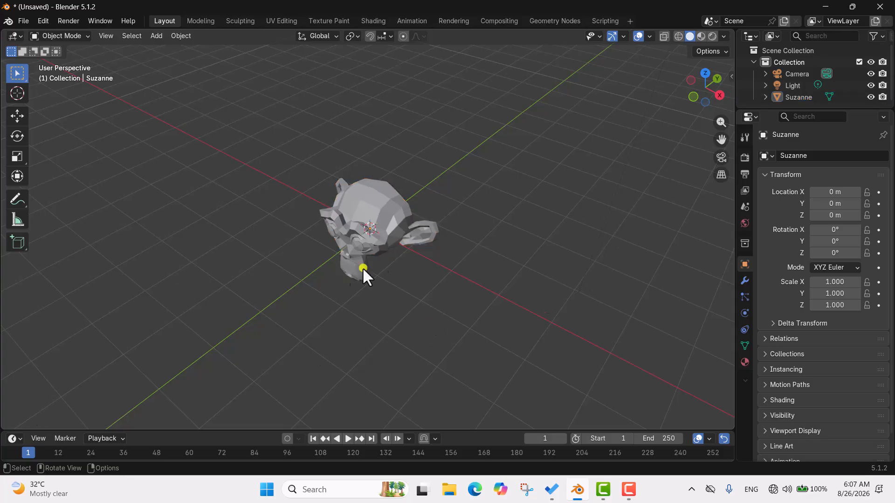
click(384, 201)
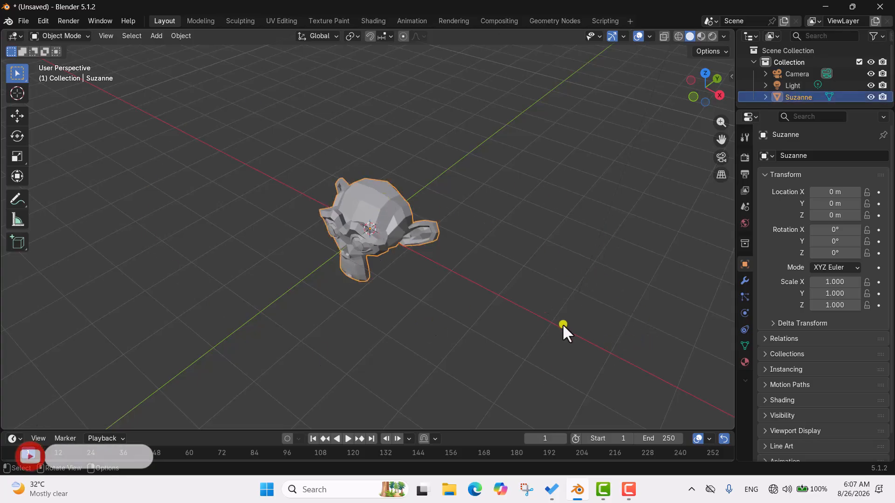
key(g)
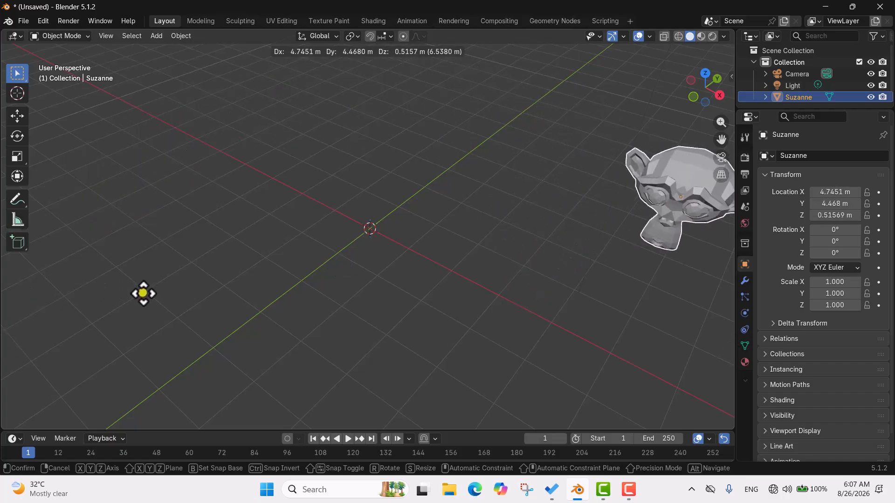
click(143, 293)
- Clear the monkey head's location so it sits at the world origin
middle_drag(158, 301, 330, 197)
middle_drag(452, 252, 531, 265)
scroll(496, 227, up, 3)
key(alt+g)
middle_drag(491, 239, 419, 236)
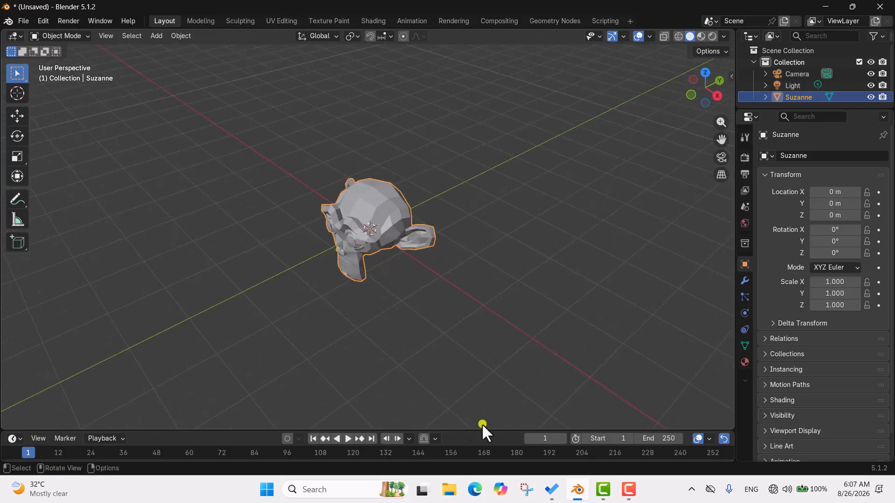
key(g)
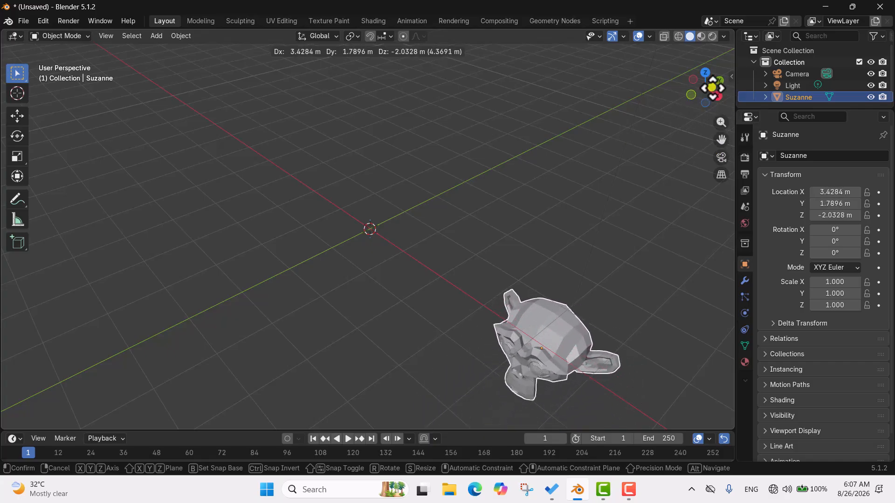
right_click(37, 76)
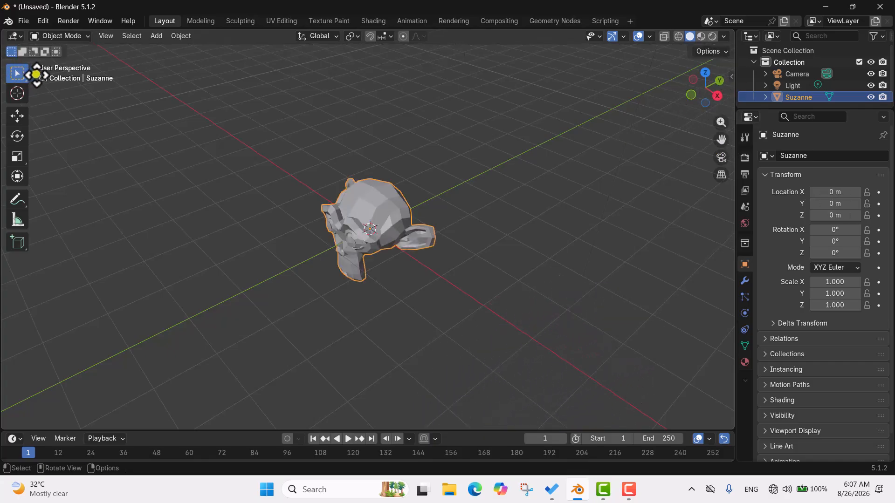
middle_drag(305, 254, 254, 162)
middle_drag(378, 172, 415, 215)
scroll(412, 216, up, 1)
- Move the monkey head freely to about X 4.37 m, Y 2.64 m, Z 1.99 m and deselect it
key(g)
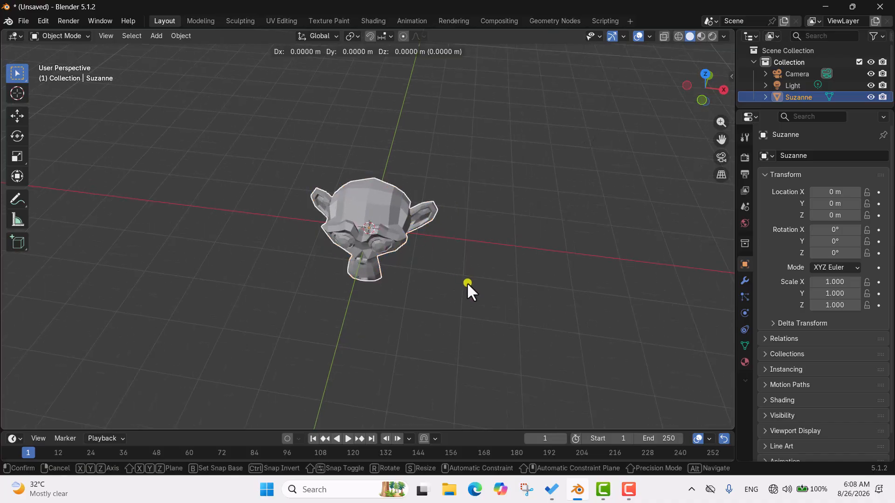
click(695, 155)
click(465, 258)
scroll(465, 258, down, 4)
middle_drag(465, 258, 423, 226)
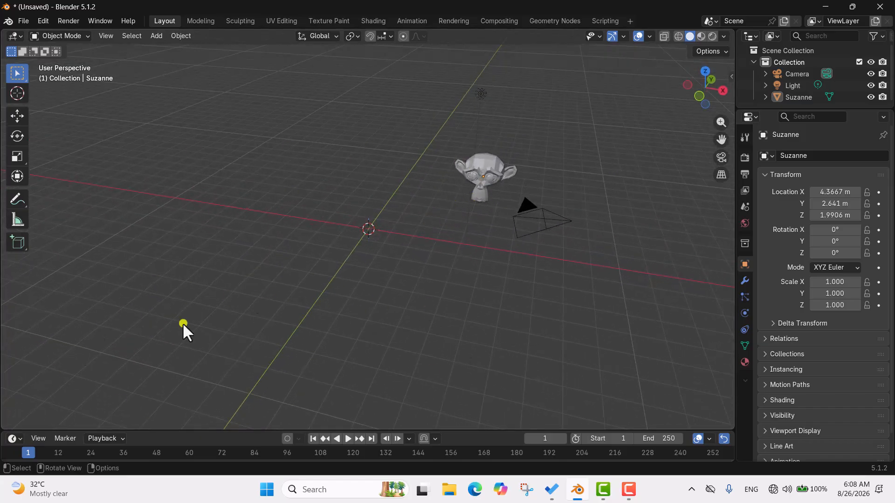
- Select the monkey head and move it freely to about X -8.17 m, Y -4.57 m, Z -3.23 m
click(489, 167)
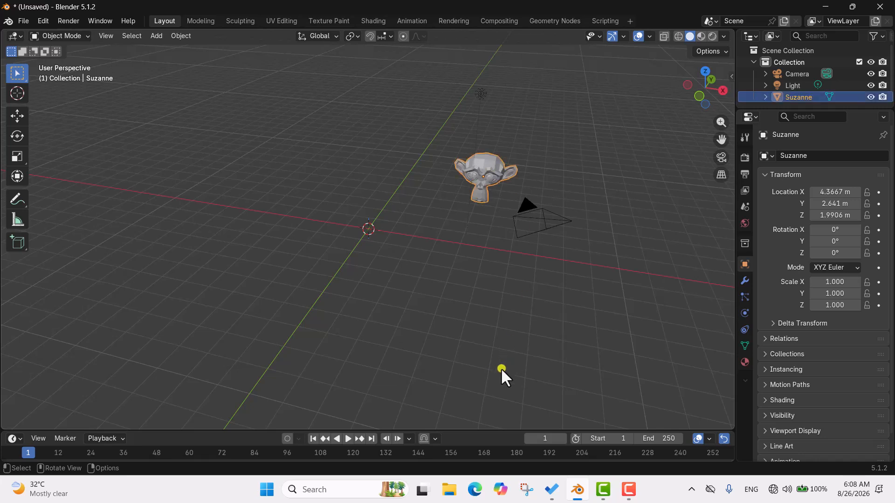
key(g)
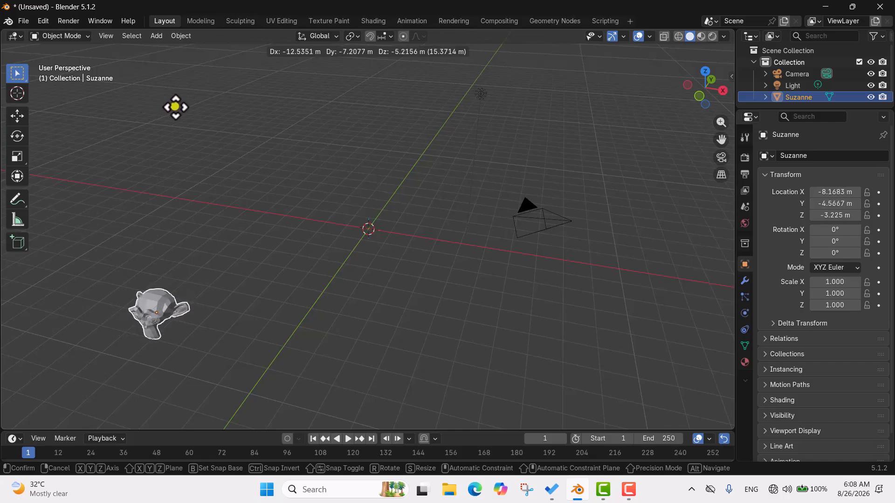
click(176, 107)
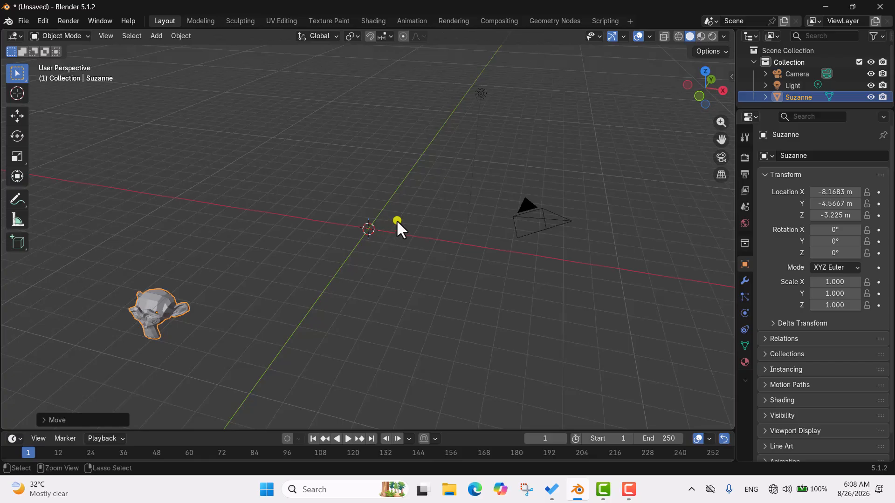
- Undo the last two free moves of the monkey head, back to the world origin
key(ctrl+z)
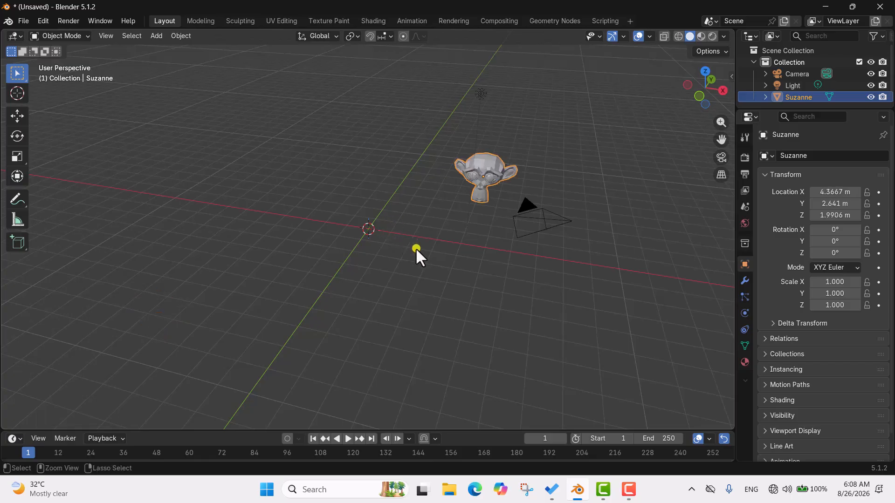
click(416, 248)
middle_drag(424, 236, 457, 200)
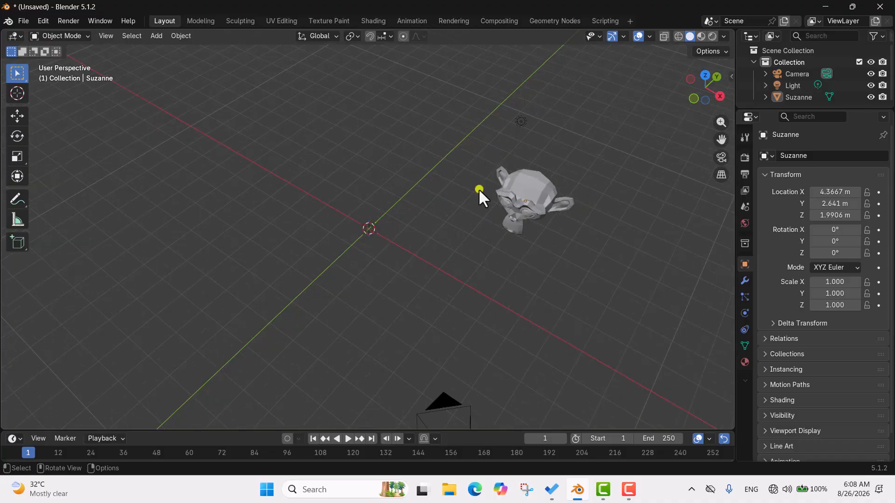
key(ctrl+z)
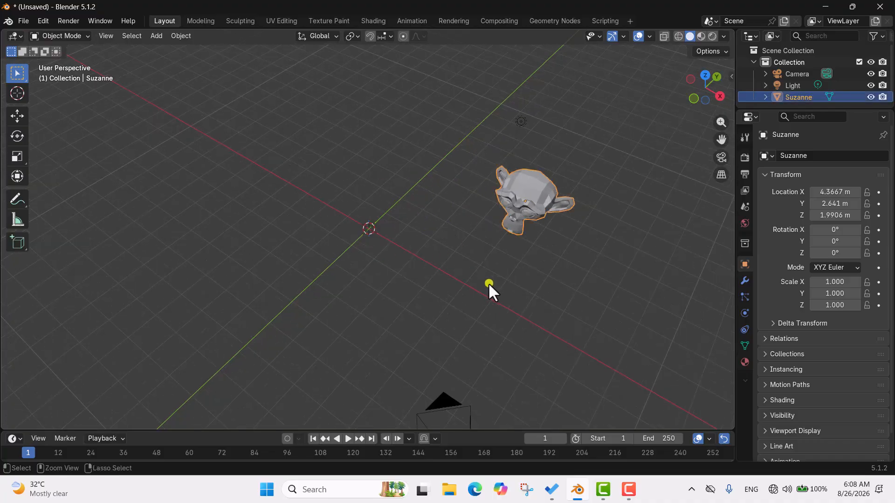
key(ctrl+z)
middle_drag(486, 279, 429, 231)
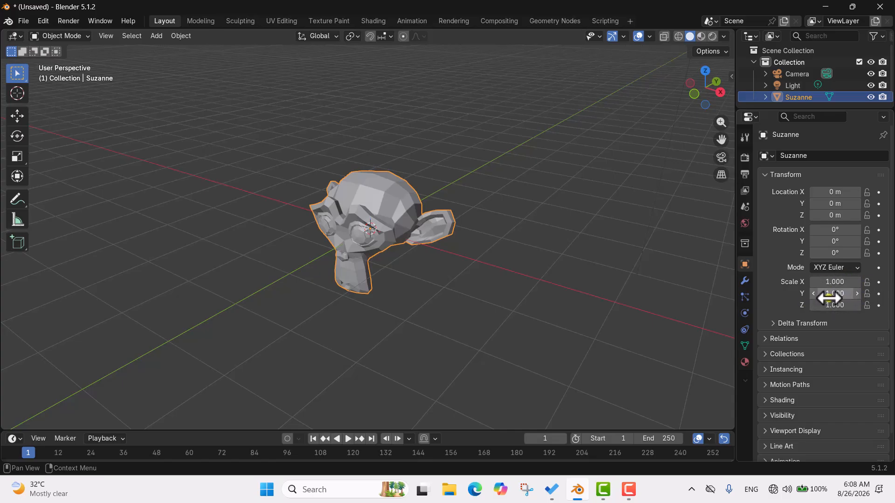
middle_drag(421, 158, 399, 182)
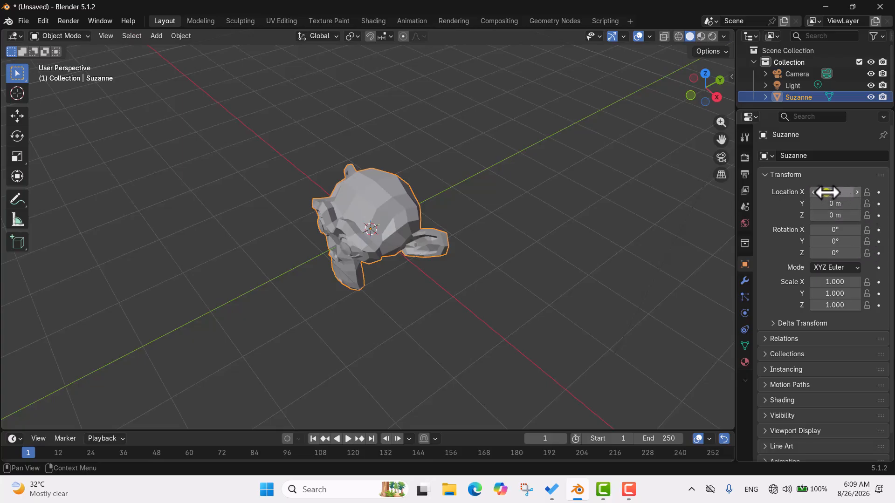
- Try shifting the monkey head along X through its location value, undo it, and shift it to about -0.22 m
drag(828, 192, 705, 230)
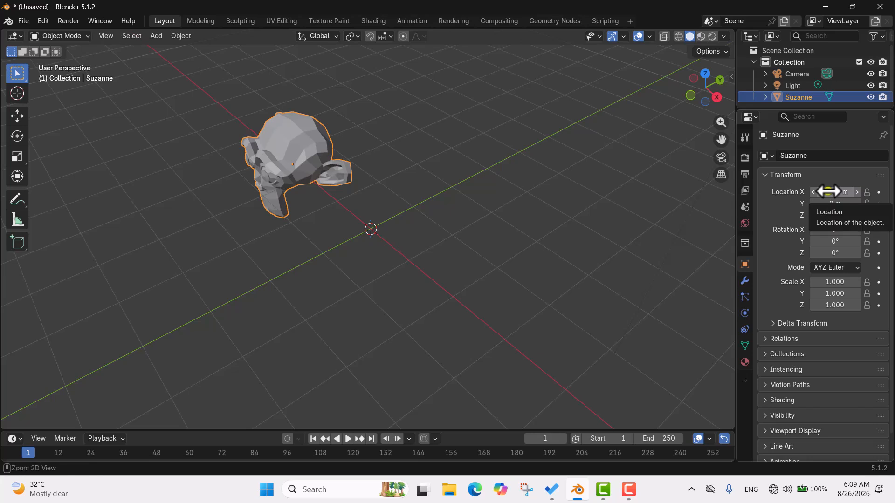
key(ctrl+z)
drag(781, 191, 357, 276)
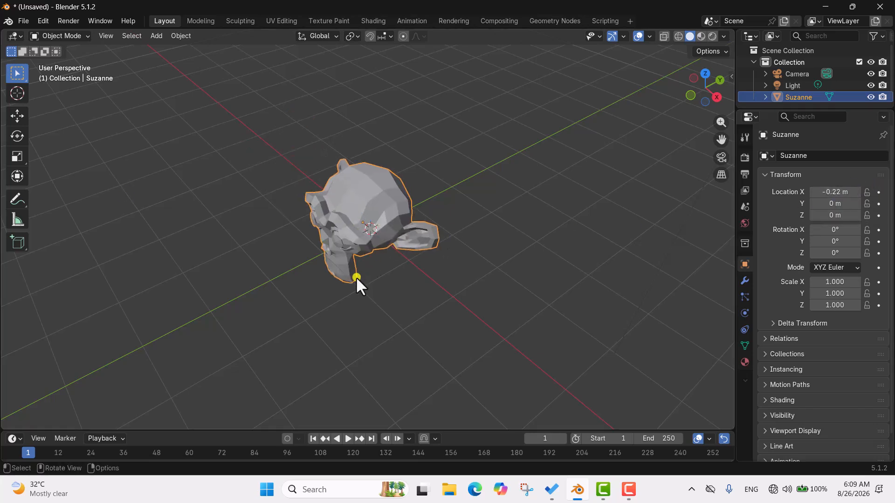
- Set the monkey head's X location to 10 m
click(834, 192)
text(10)
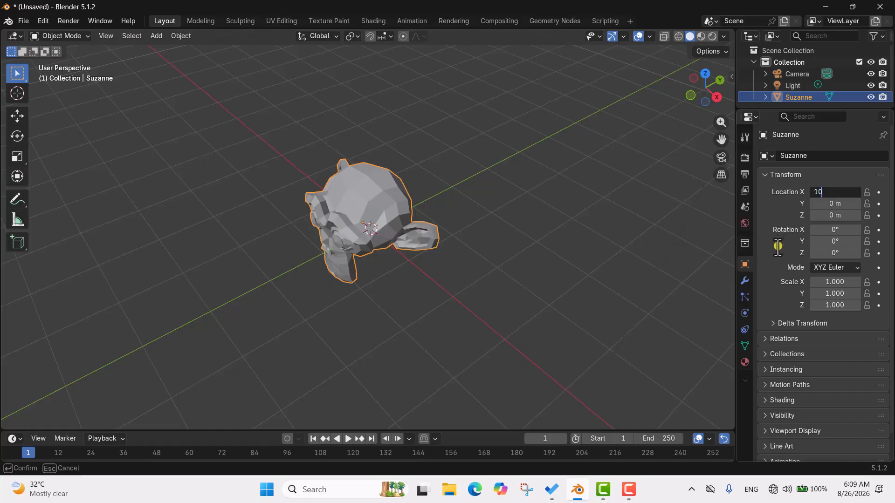
key(Return)
scroll(331, 158, down, 6)
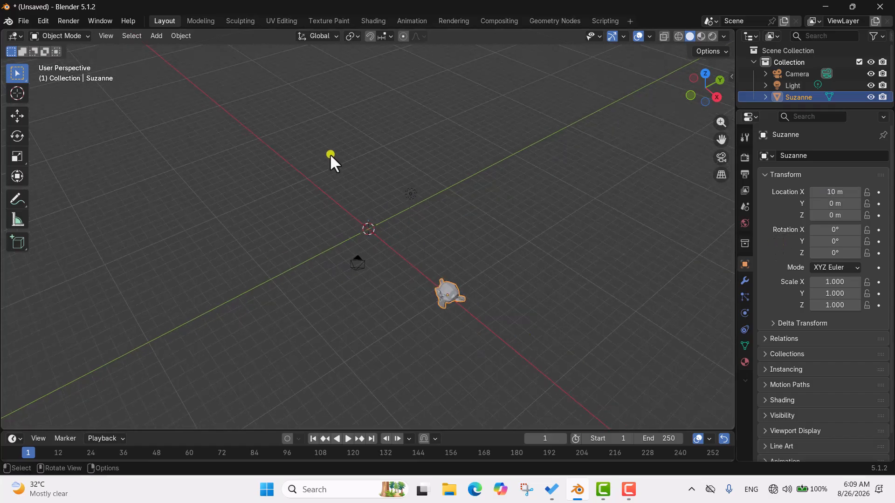
- Set the monkey head's Y location to 2 m
middle_drag(380, 186, 892, 235)
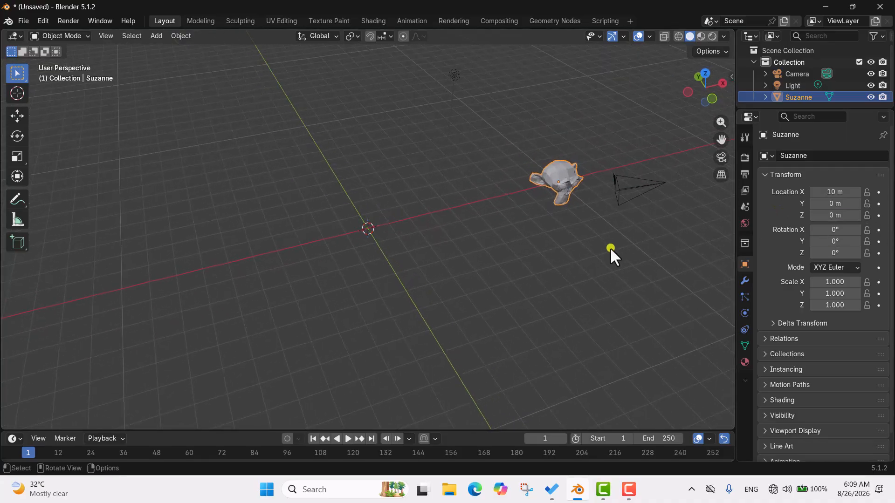
click(827, 204)
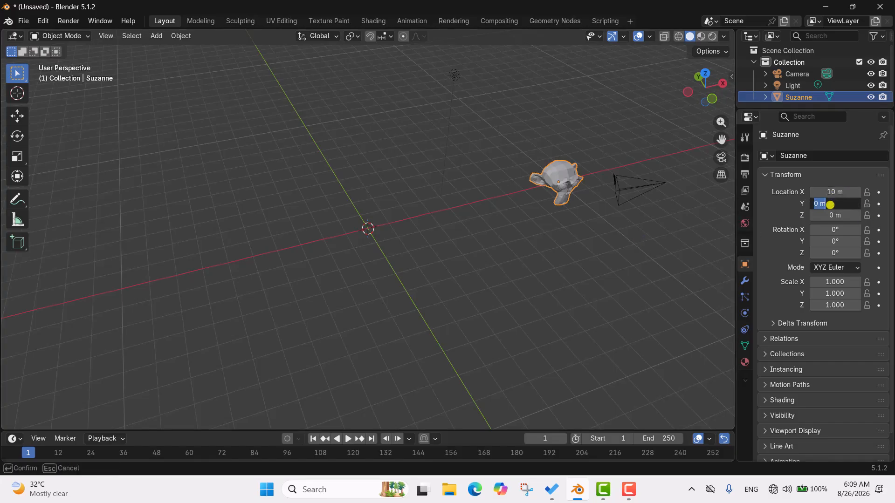
text(2)
key(Return)
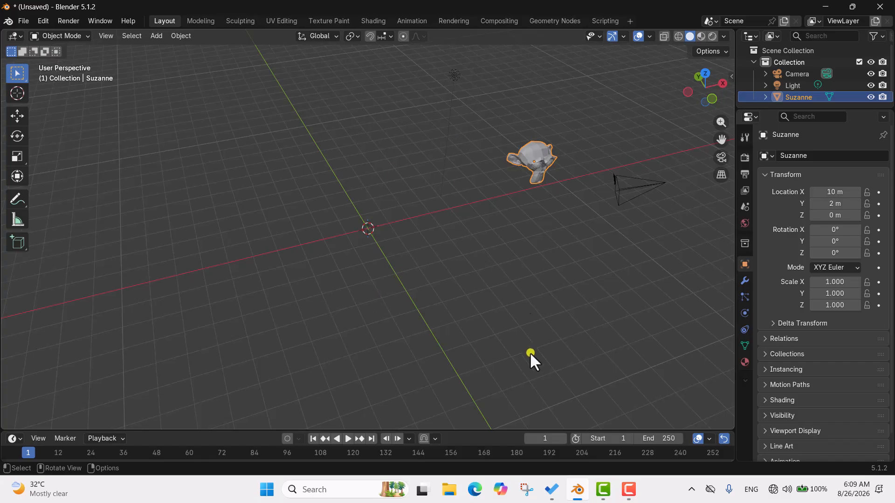
- Set the monkey head's Z location to 10 m
click(839, 215)
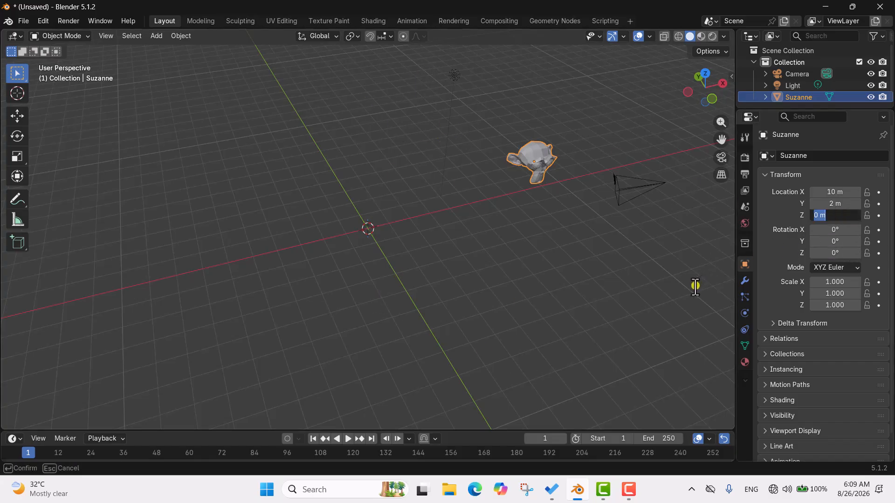
text(10)
key(Return)
middle_drag(543, 324, 355, 156)
middle_drag(309, 192, 612, 242)
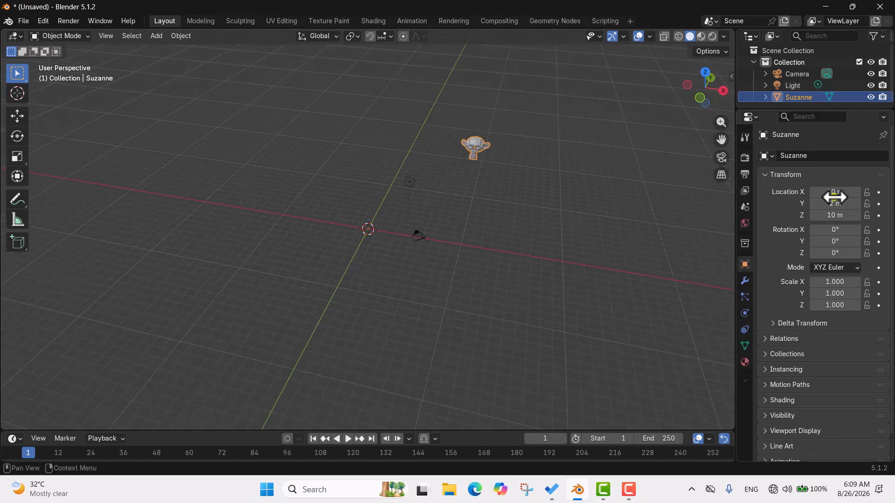
- Set the monkey head's X, Y and Z locations to 0 in one entry
mouse_move(834, 191)
mouse_down()
mouse_move(834, 215)
mouse_move(830, 191)
mouse_up()
key(Return)
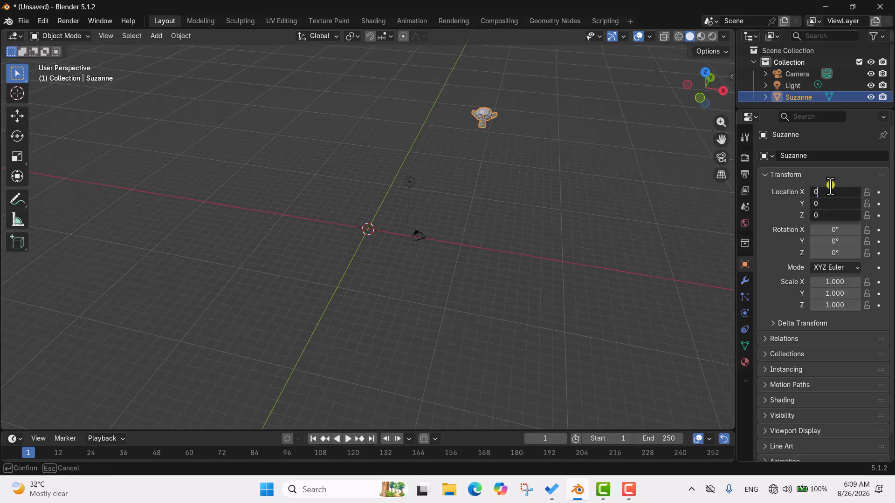
- Apply 0 to the monkey head's three location axes to return it to the world origin
text(0)
key(Return)
scroll(329, 218, up, 10)
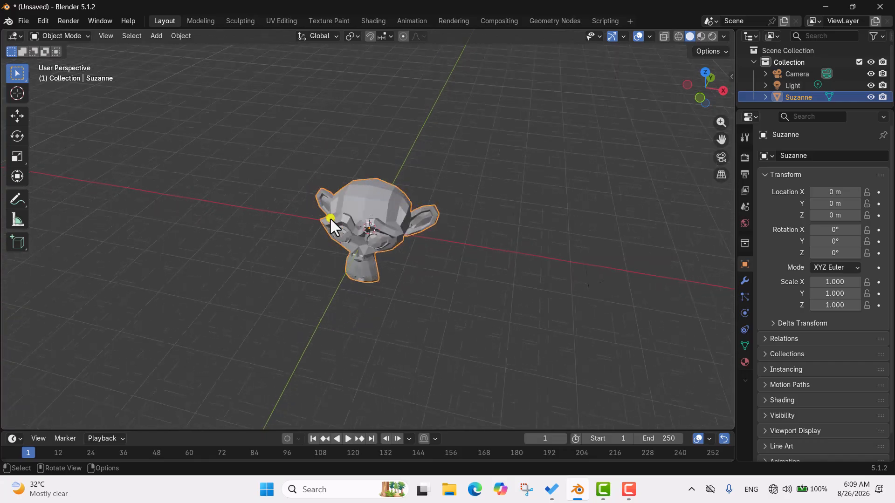
middle_drag(346, 219, 432, 203)
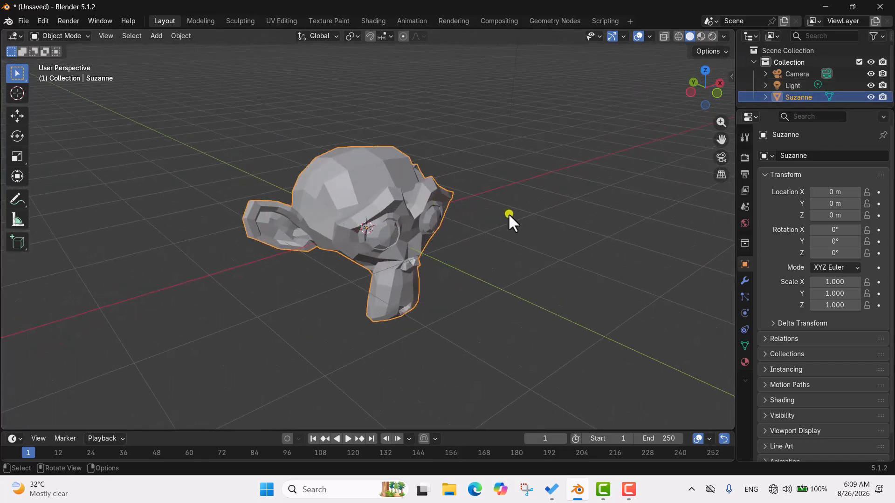
- Open the viewport sidebar's transform values and set the monkey head's X location to 5 m there
key(n)
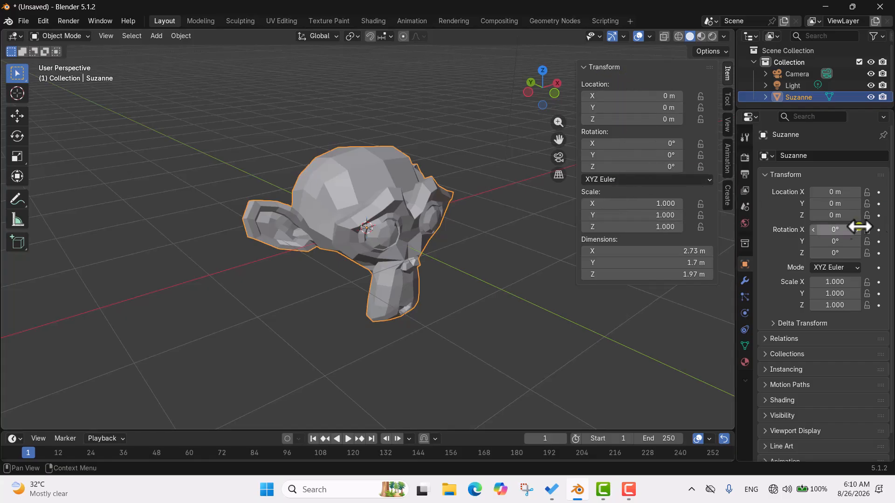
click(633, 99)
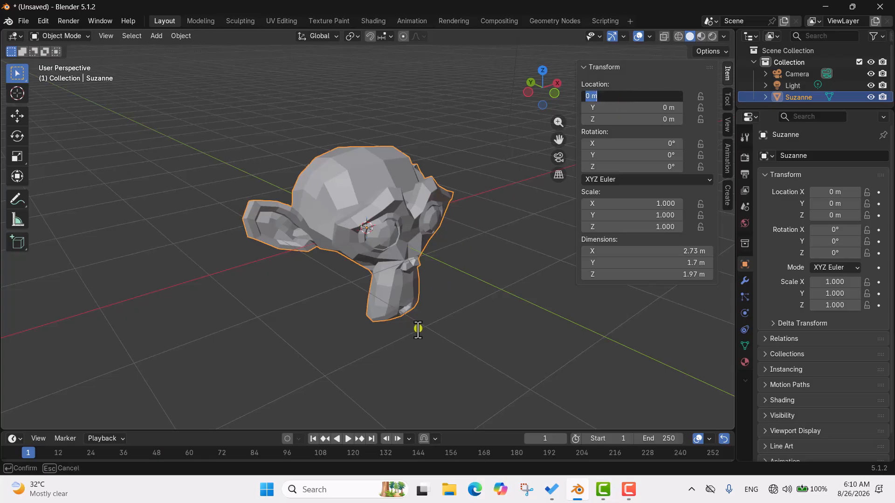
text(5)
key(Return)
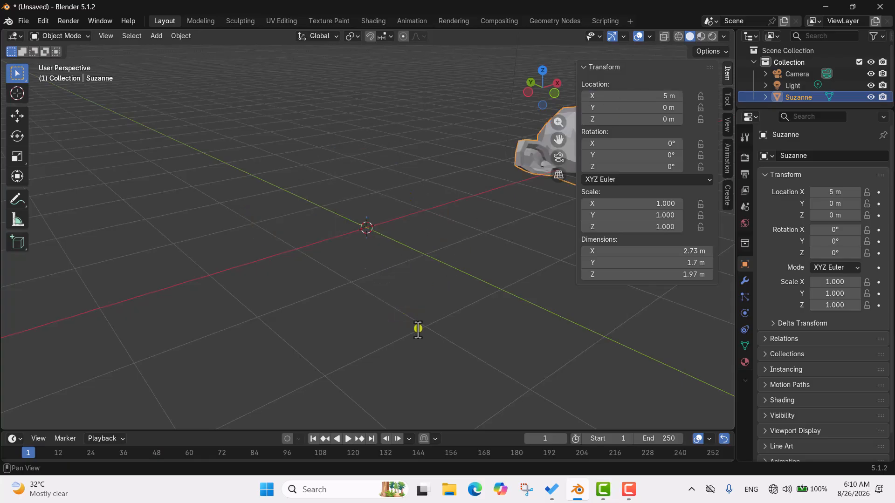
middle_drag(467, 363, 445, 199)
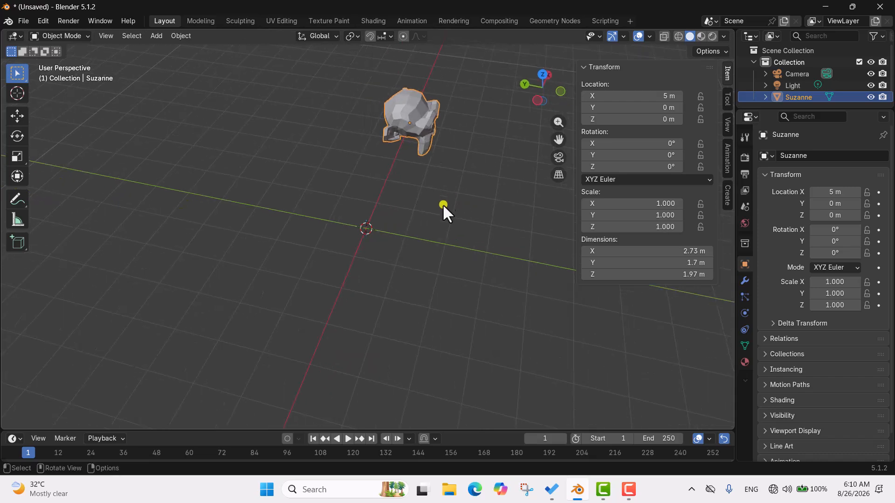
- Clear the monkey head's location back to the origin and hide the viewport sidebar
key(alt+g)
middle_drag(504, 230, 477, 228)
key(n)
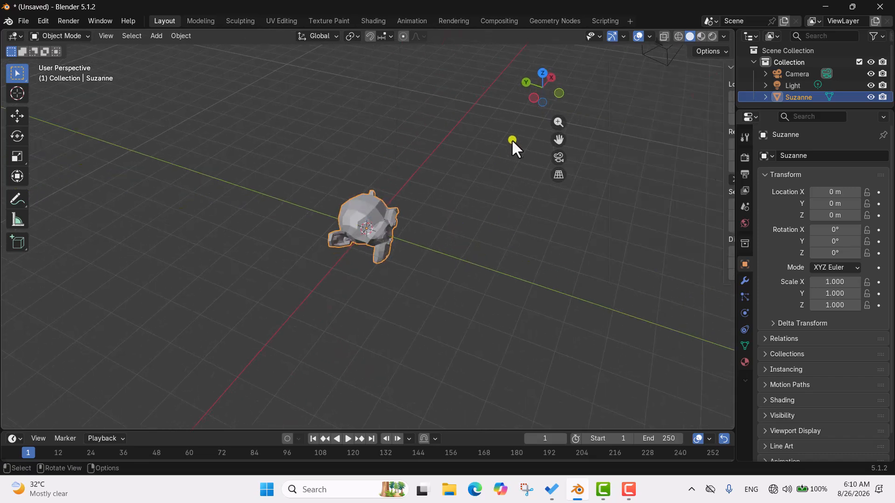
- Move the monkey head freely off the origin by about 0.6 m, and clear its location again
middle_drag(519, 201, 457, 209)
key(g)
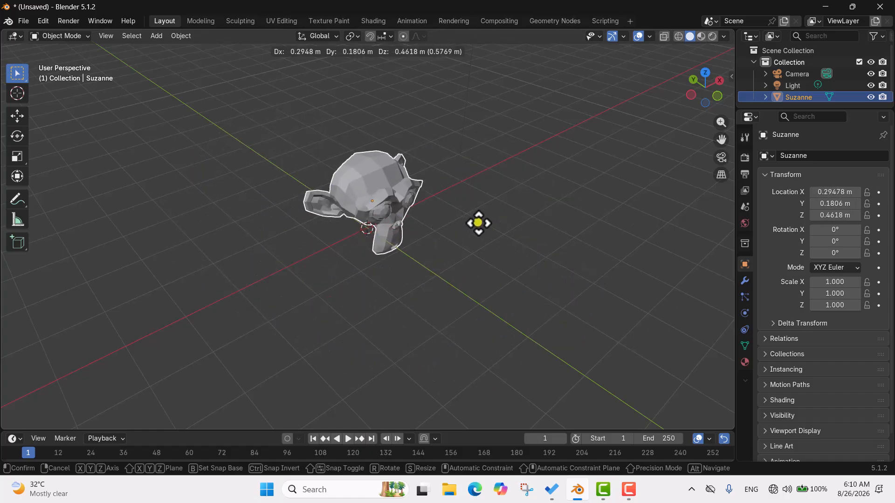
click(477, 222)
key(alt+g)
middle_drag(501, 307, 349, 285)
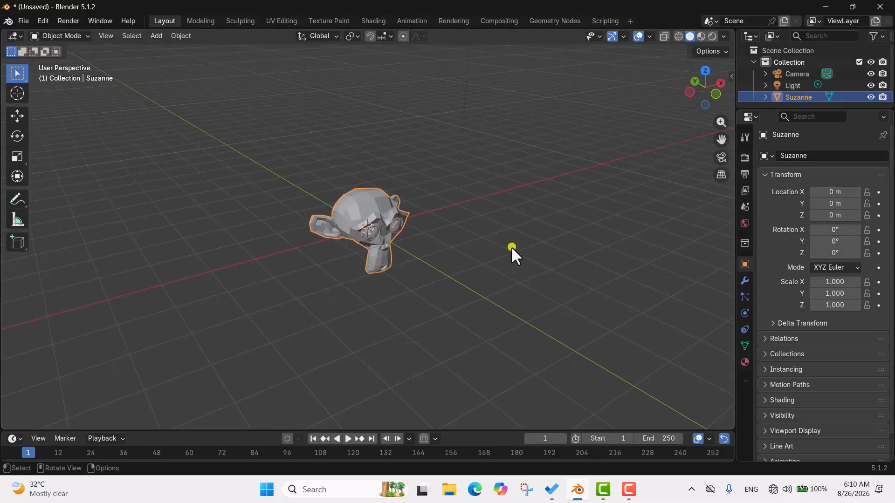
- Move the monkey head up about 3 m along the global Z axis, and undo the move
middle_drag(515, 246, 538, 261)
key(g)
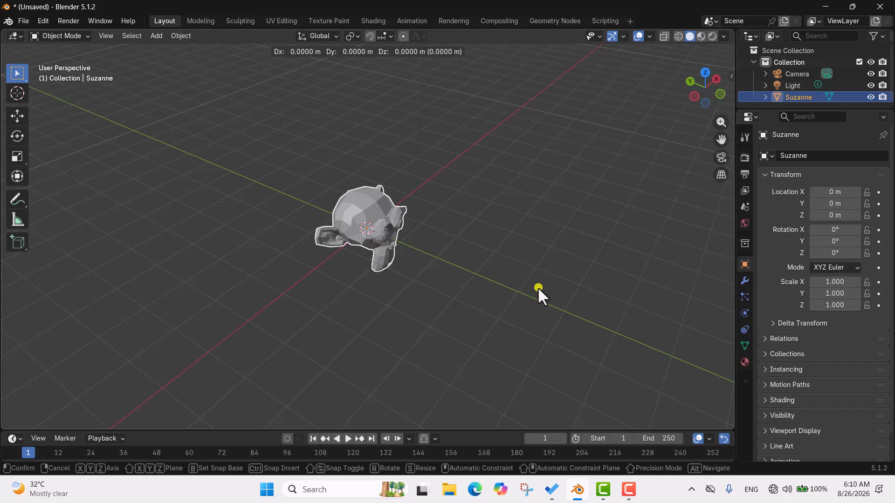
key(z)
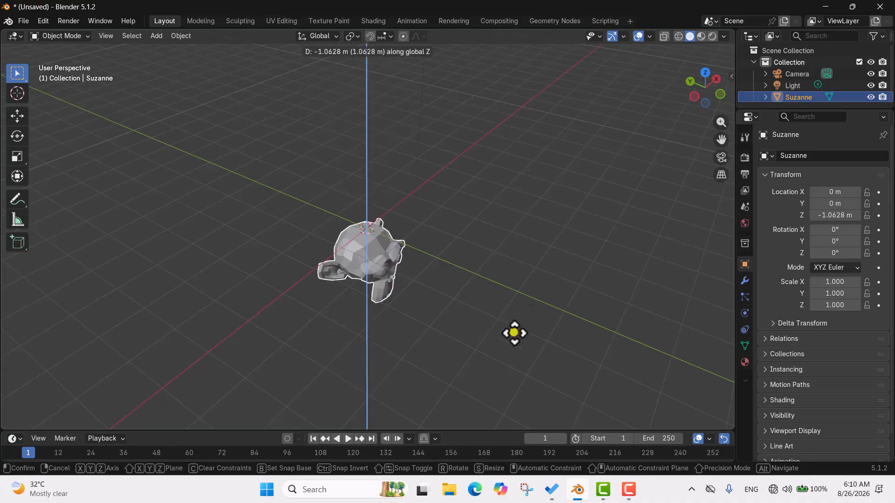
click(541, 173)
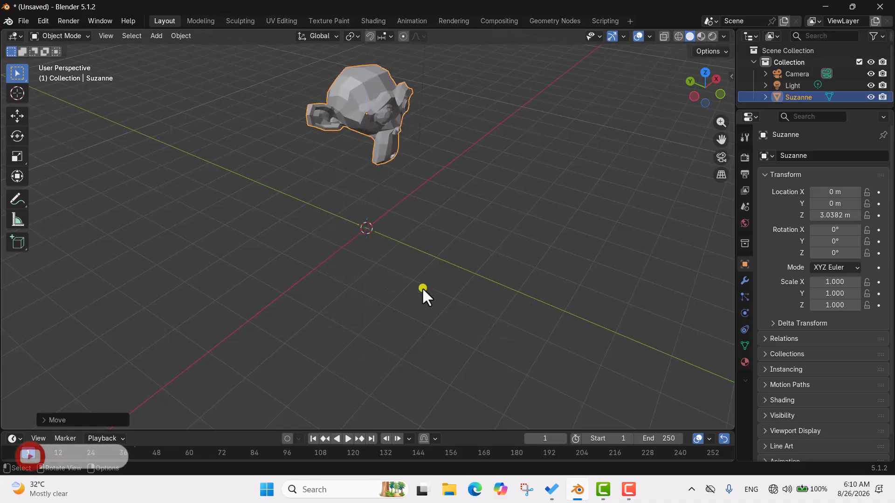
key(ctrl+z)
- Move the monkey head exactly 10 m along the global Y axis
middle_drag(421, 242, 475, 238)
middle_drag(485, 275, 541, 292)
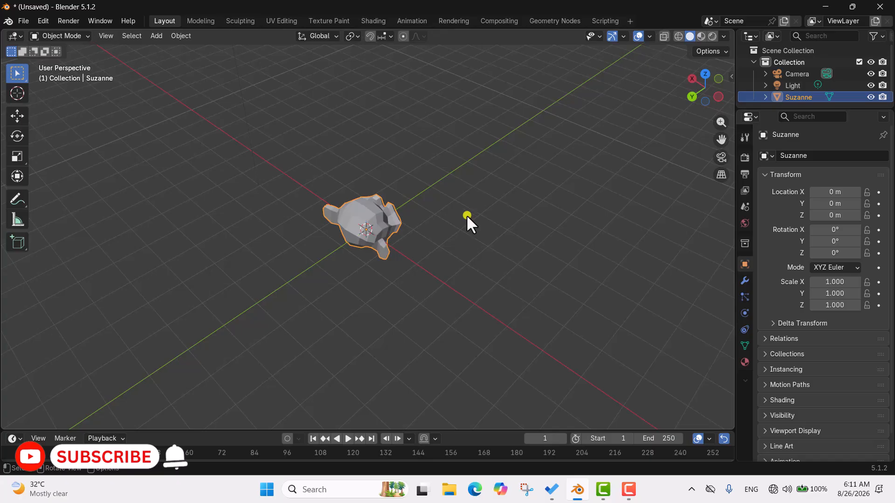
key(g)
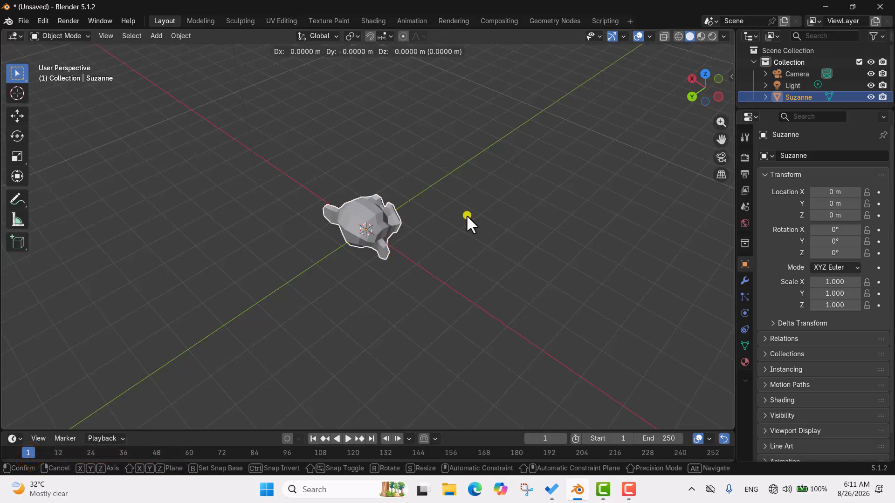
key(y)
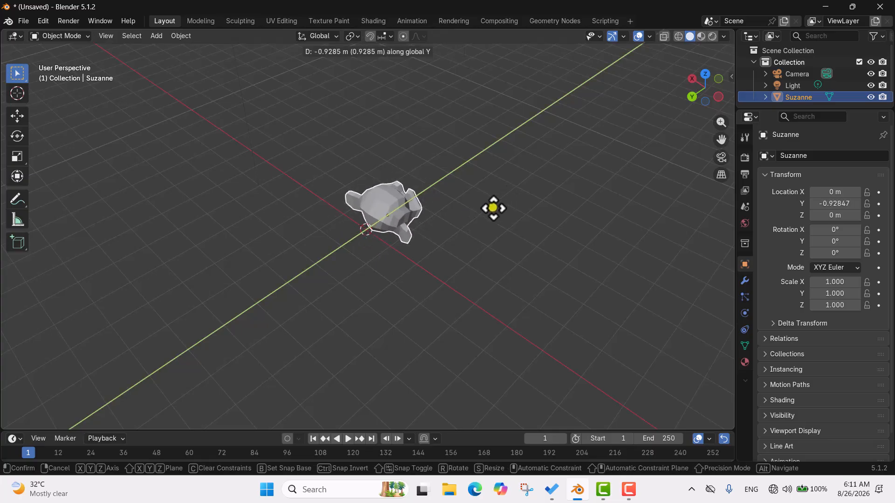
text(10)
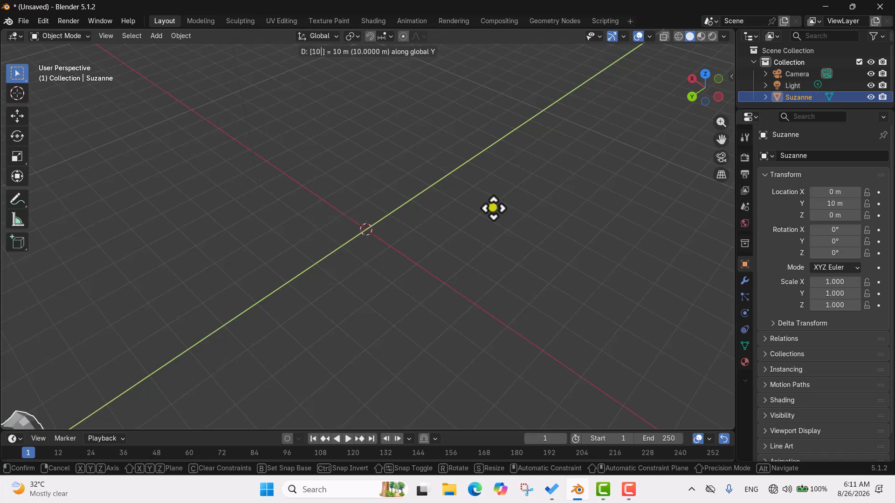
key(Return)
middle_drag(493, 206, 355, 241)
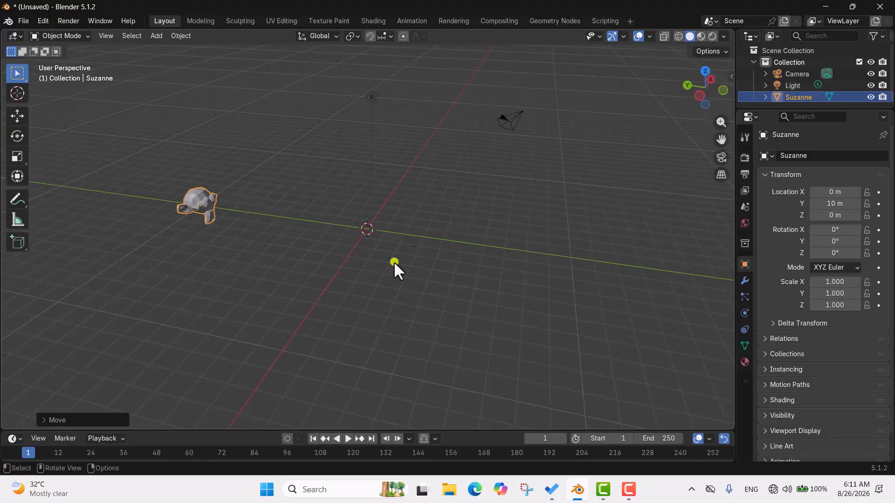
- Move the monkey head exactly 10 m along the global X axis
middle_drag(376, 284, 404, 300)
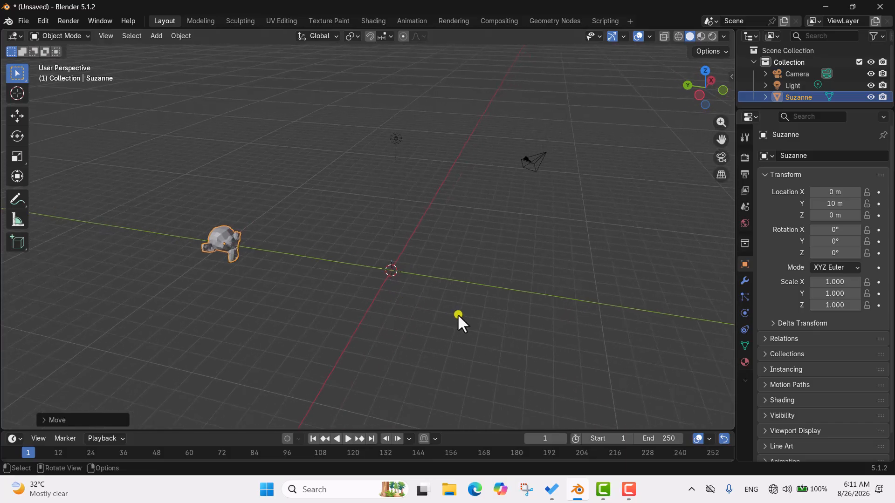
key(g)
key(x)
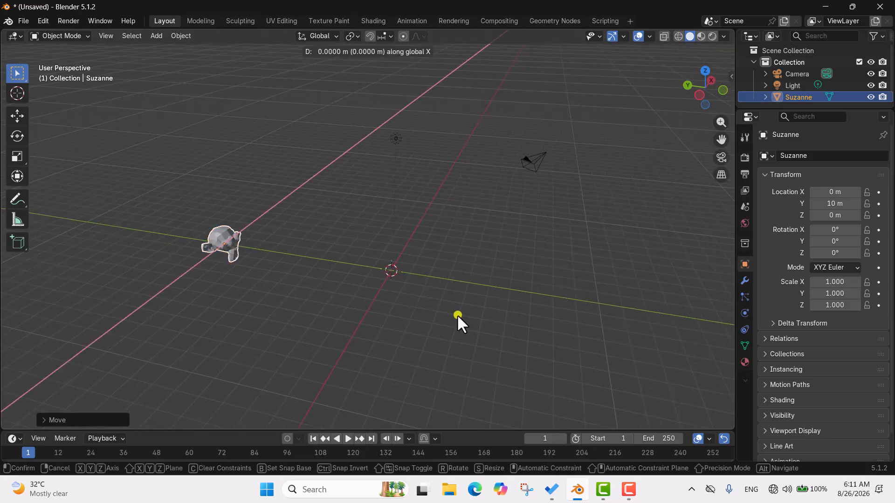
text(1)
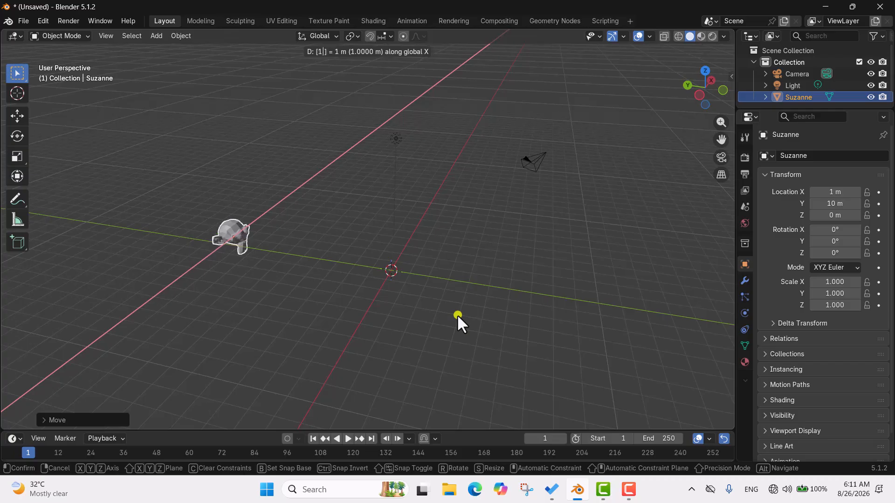
text(0)
key(Return)
scroll(434, 248, down, 3)
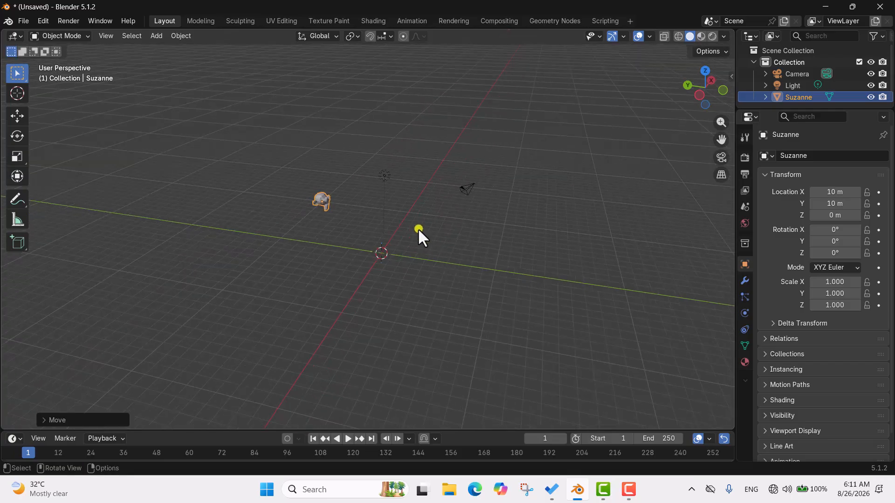
middle_drag(510, 263, 426, 235)
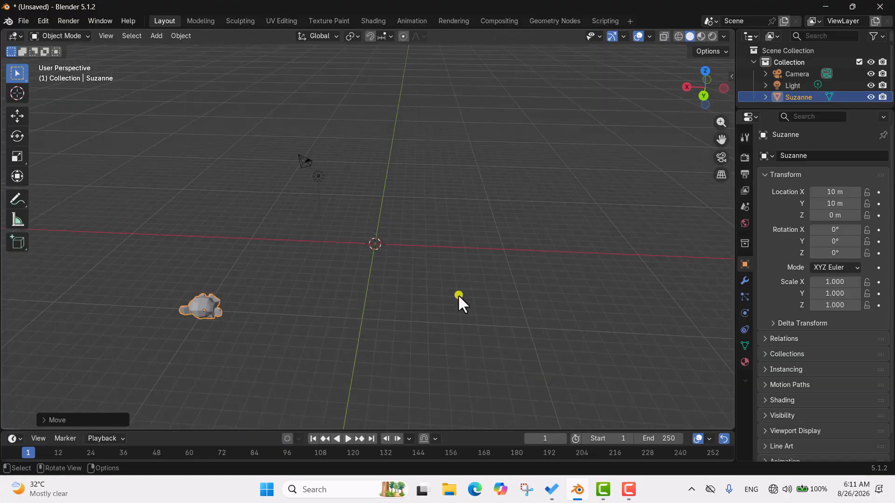
- Undo the 10 m X and Y moves of the monkey head
key(ctrl+z)
key(ctrl+z)
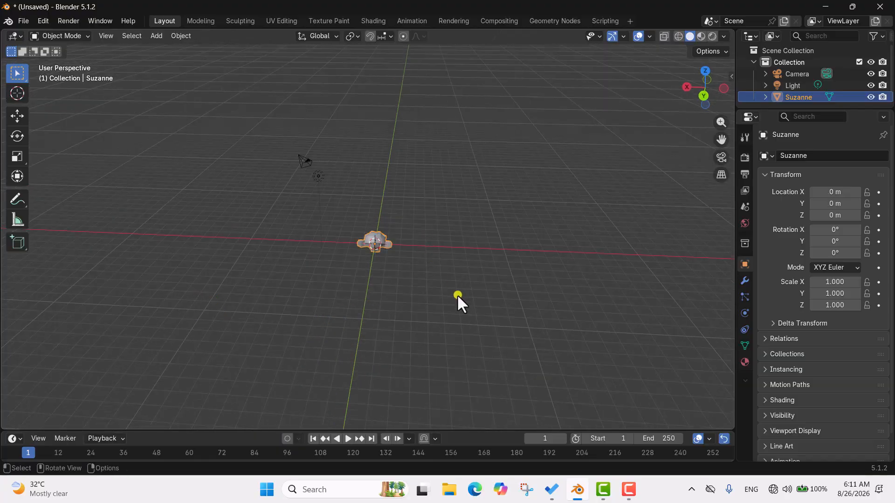
scroll(437, 300, up, 6)
middle_drag(458, 299, 393, 270)
scroll(394, 270, down, 2)
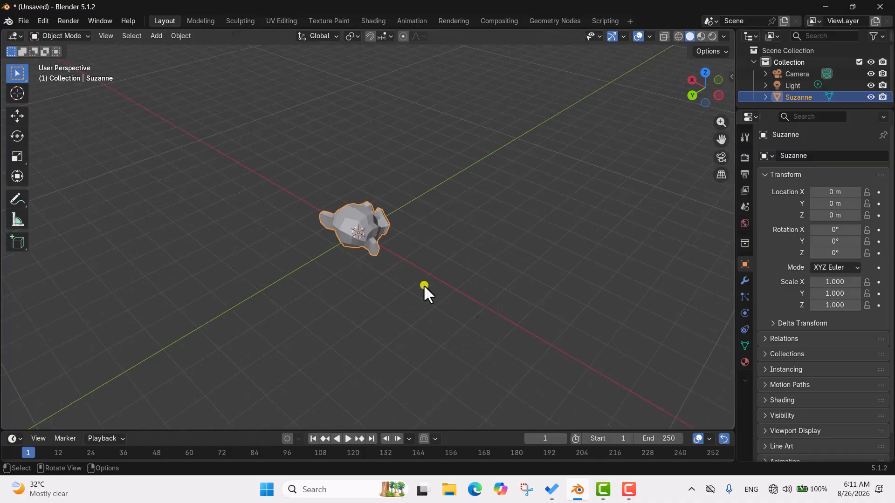
- Rotate the monkey head freely to about -1132° on X, -4.4° on Y and 43.4° on Z
middle_drag(580, 327, 480, 329)
scroll(480, 329, up, 1)
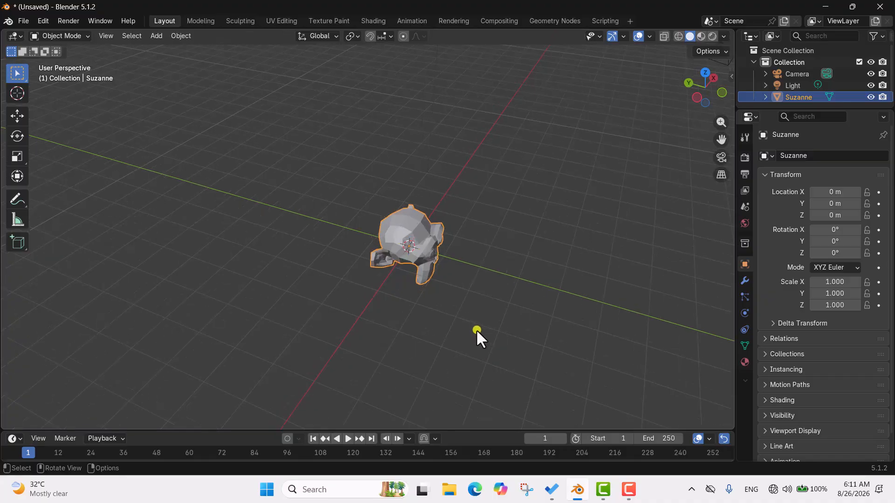
key(r)
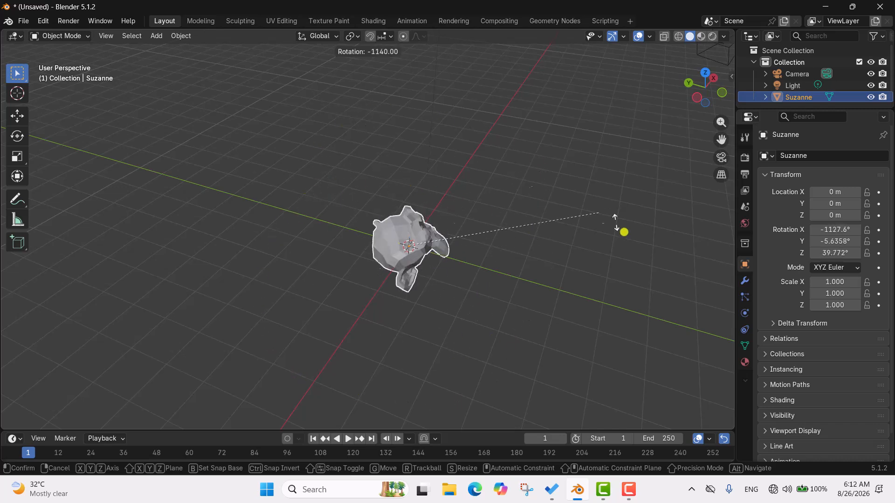
click(561, 205)
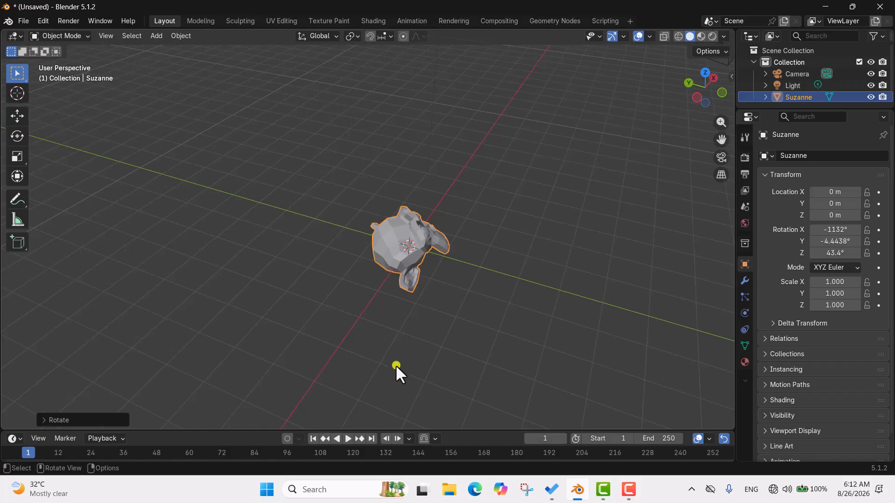
- Try another free rotation of the monkey head, and undo it
key(r)
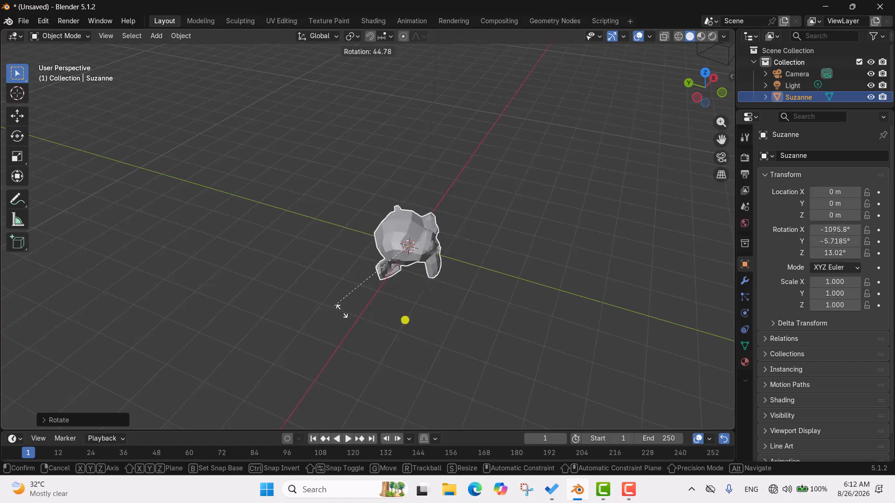
click(454, 307)
key(ctrl+z)
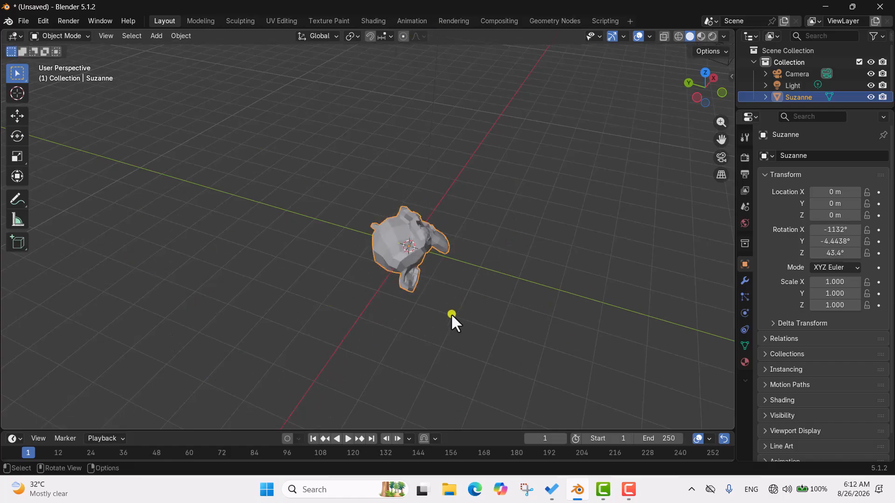
- Clear the monkey head's rotation back to 0° on all axes
middle_drag(370, 379, 570, 246)
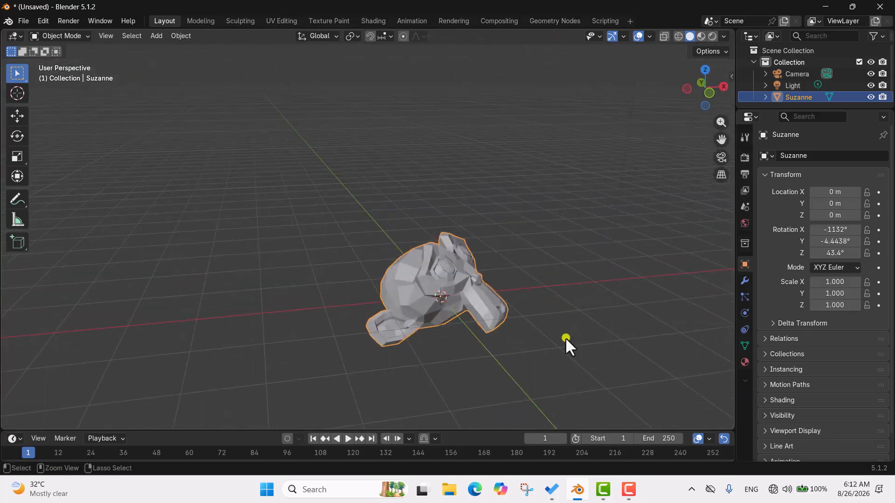
key(alt+r)
middle_drag(505, 260, 464, 247)
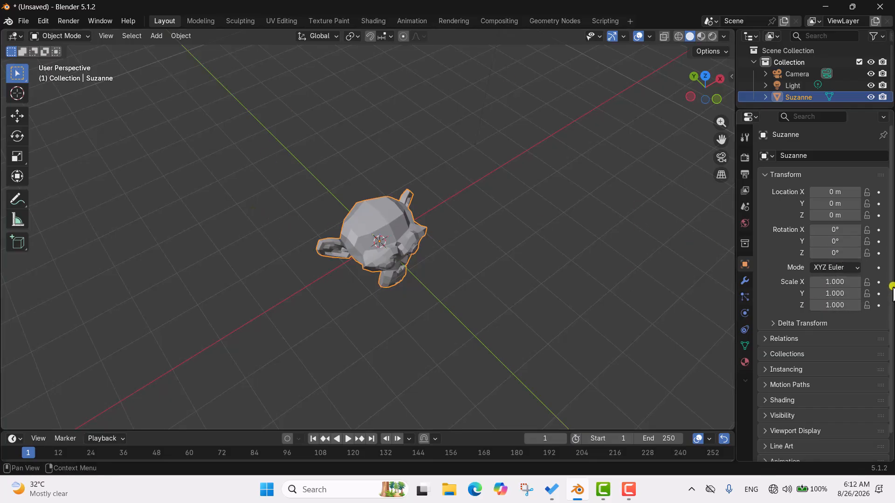
- Set the monkey head's X rotation to 30°
click(834, 229)
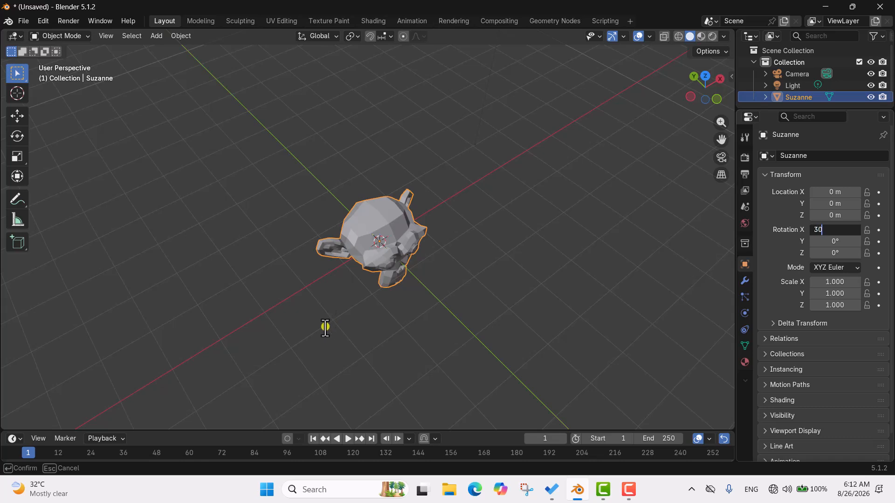
key(Return)
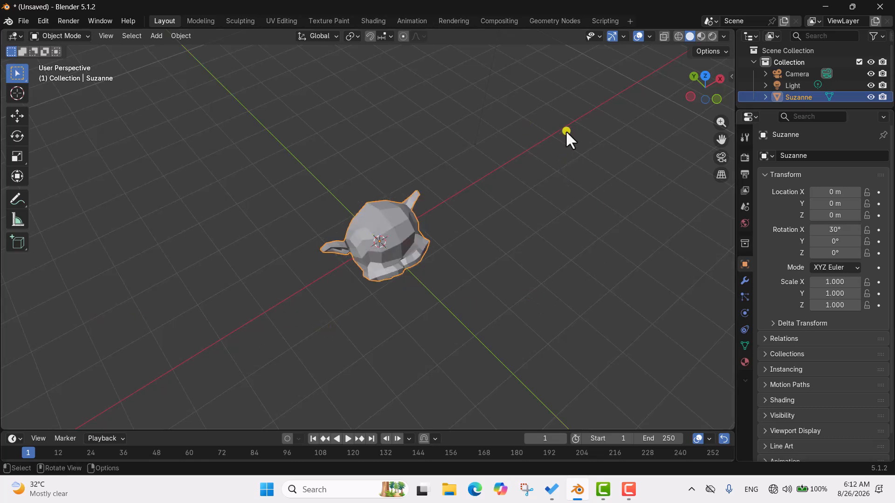
middle_drag(467, 257, 453, 214)
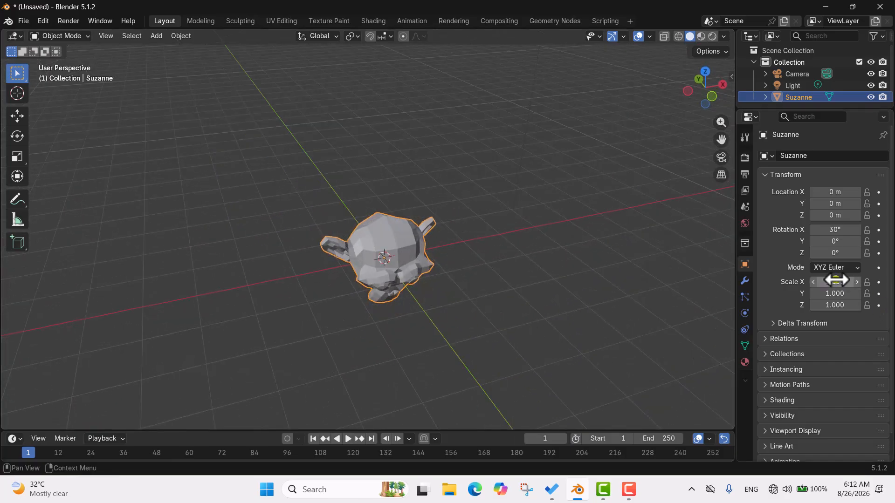
- Set the monkey head's Y rotation to 45° and view it from another angle
click(834, 241)
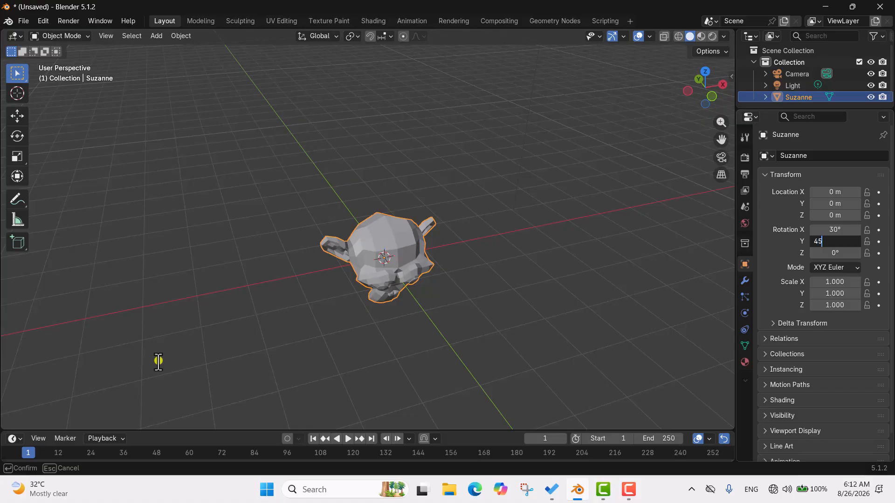
key(Return)
middle_drag(484, 231, 538, 219)
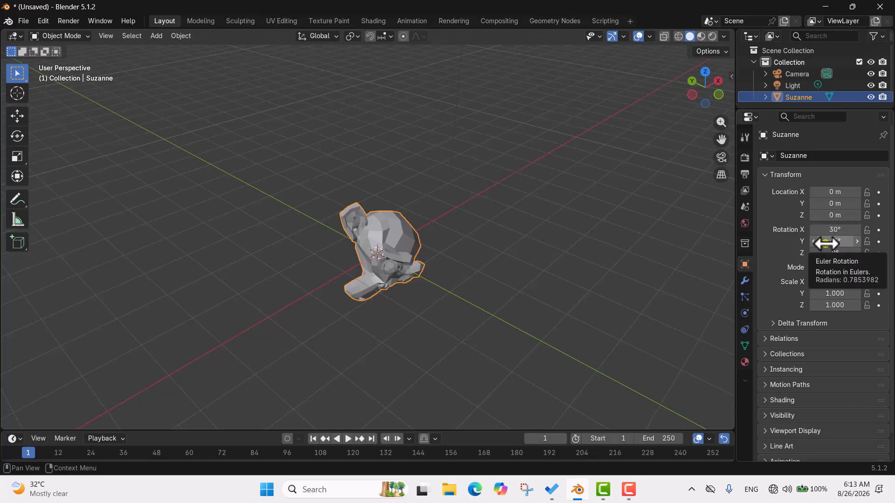
- Reset the monkey head's X, Y and Z rotation values to 0° together
drag(829, 229, 832, 262)
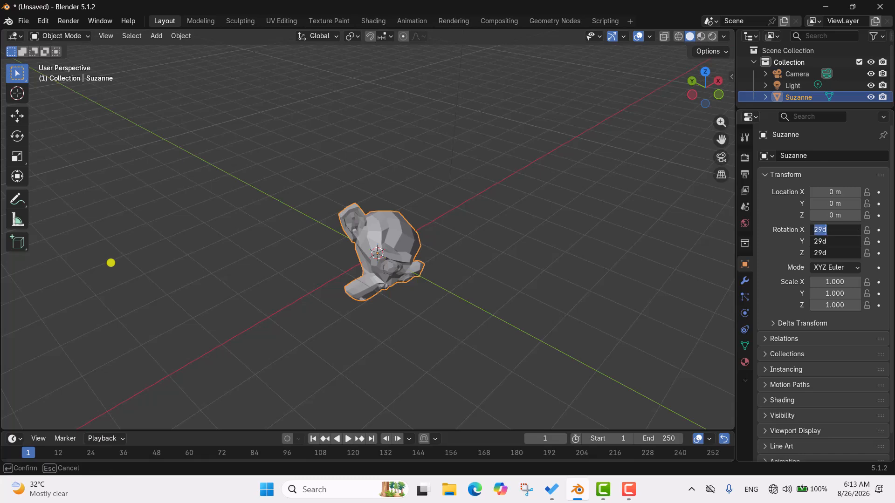
text(0)
key(Return)
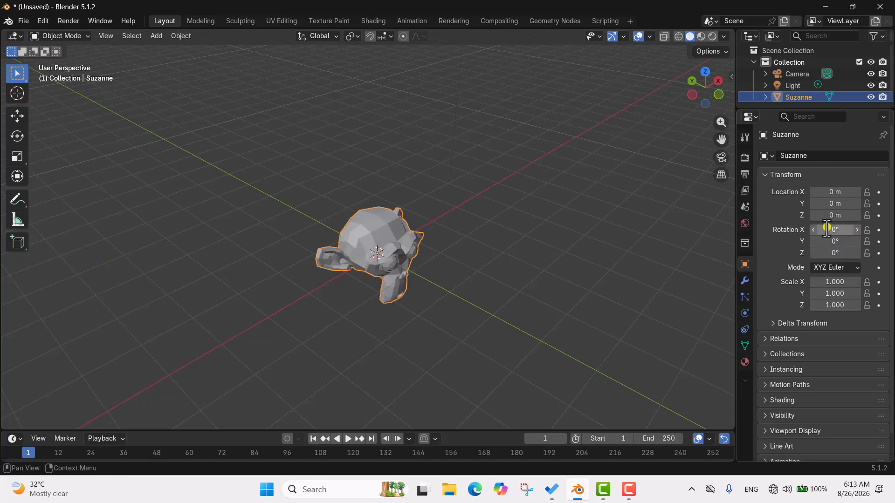
- Try rotating the monkey head around the global Z axis twice, undoing each rotation
middle_drag(507, 237, 458, 248)
mouse_move(487, 312)
middle_down()
mouse_move(494, 208)
mouse_move(459, 292)
mouse_move(486, 287)
mouse_move(510, 301)
mouse_move(491, 276)
mouse_move(500, 307)
middle_up()
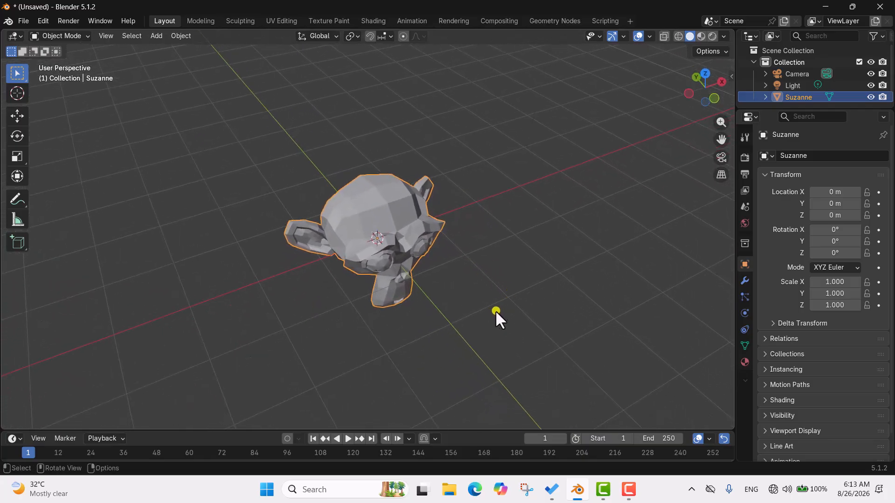
key(r)
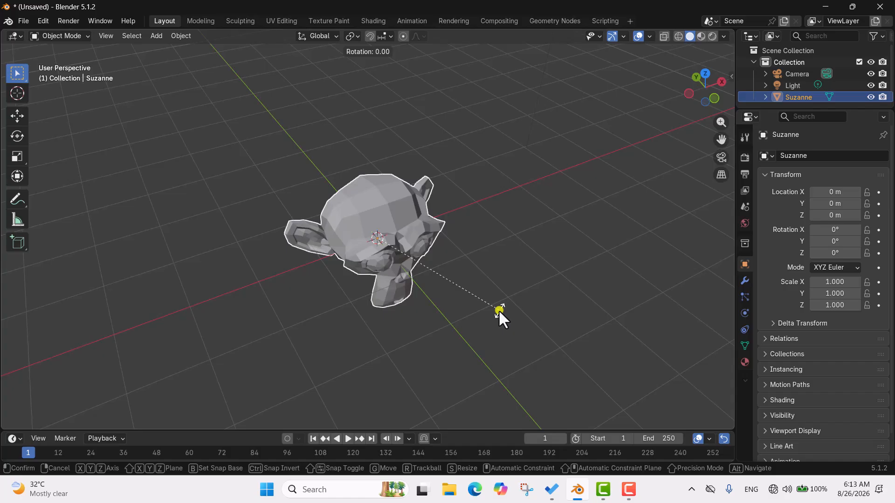
key(z)
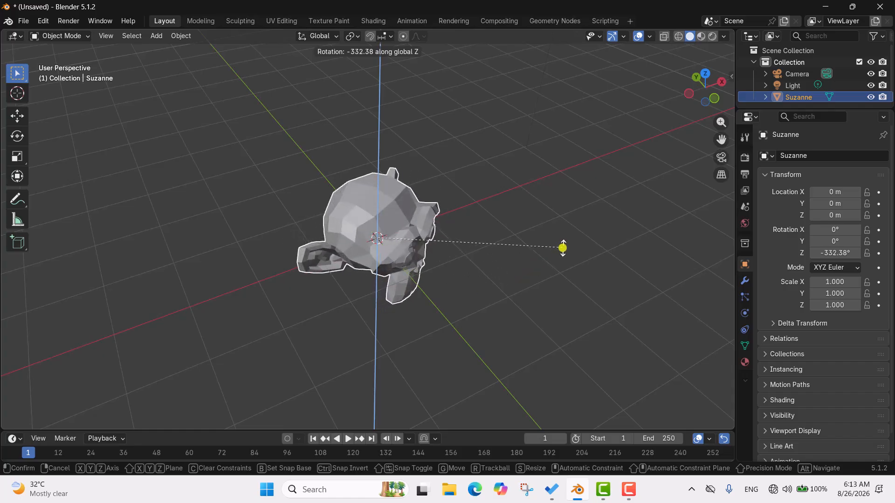
click(560, 248)
key(ctrl+z)
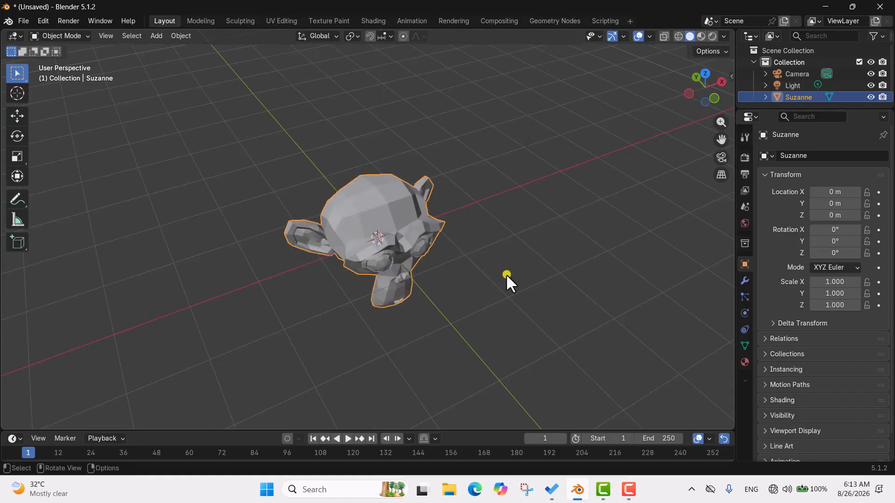
key(r)
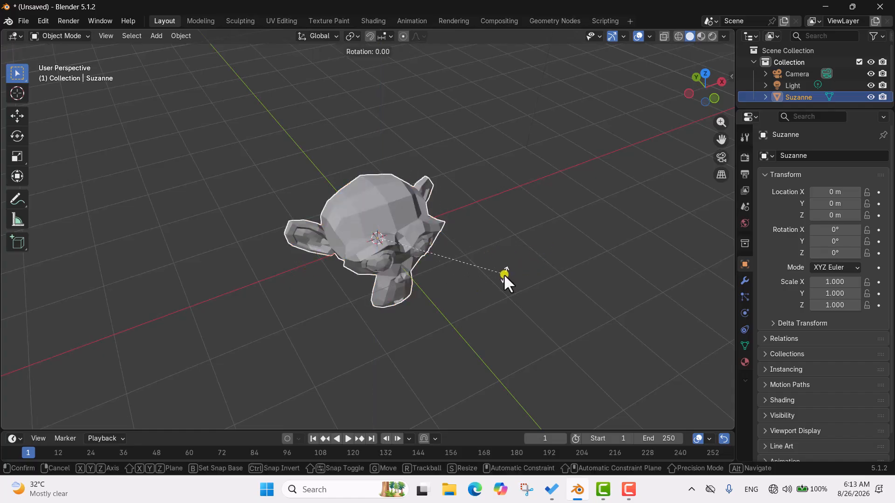
key(z)
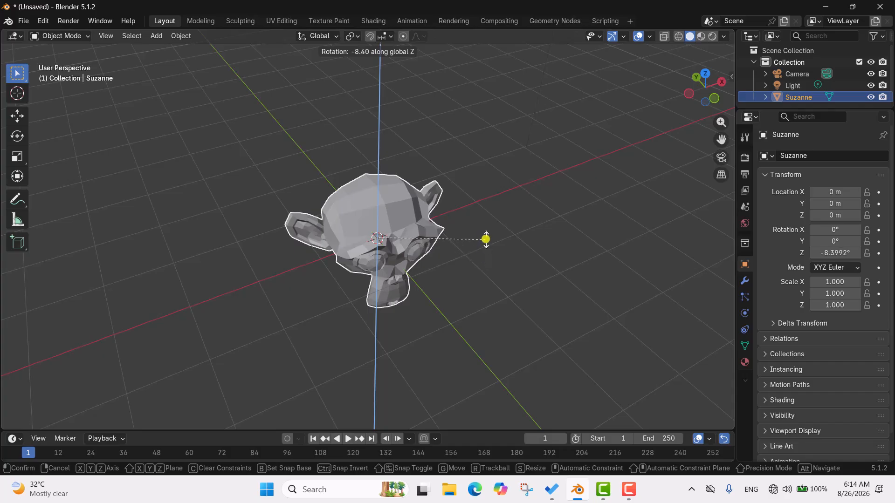
click(477, 217)
key(ctrl+z)
- Try rotating the monkey head around the global X axis, and undo it
middle_drag(474, 250, 549, 253)
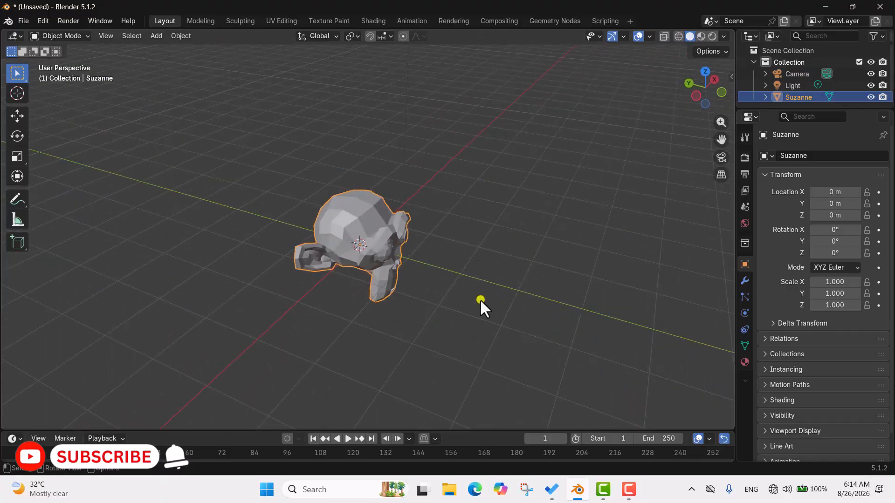
key(r)
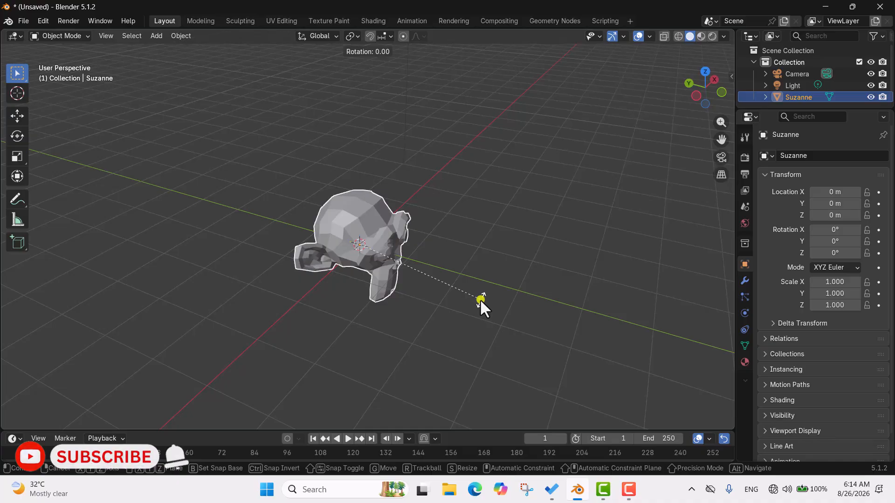
key(x)
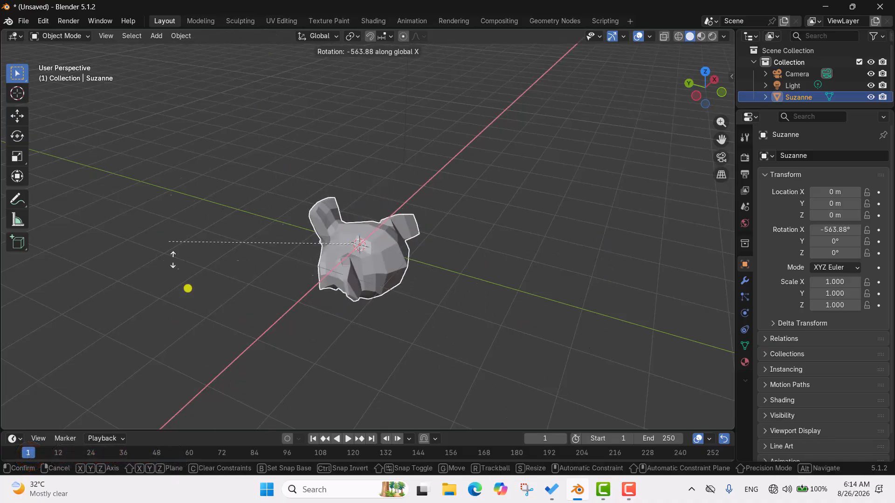
click(533, 221)
key(ctrl+z)
- Try rotating the monkey head around the global Y axis to about -791°, and undo it
middle_drag(533, 220, 368, 247)
middle_drag(421, 300, 392, 285)
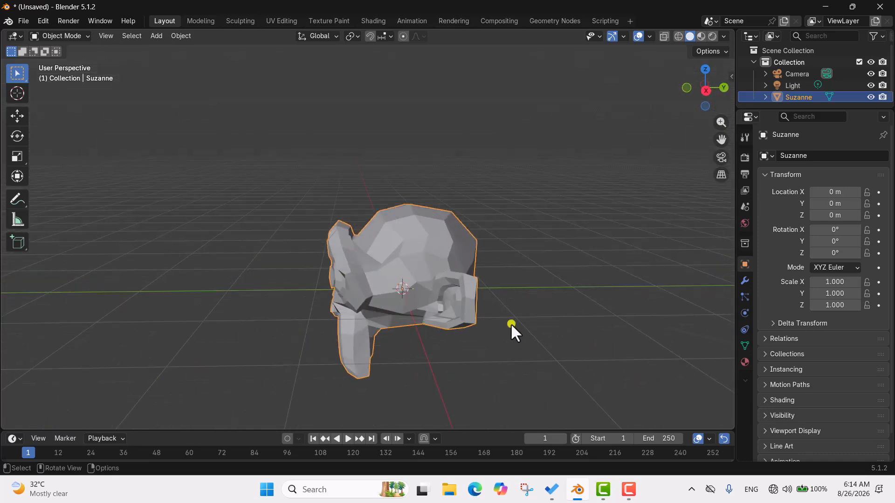
key(r)
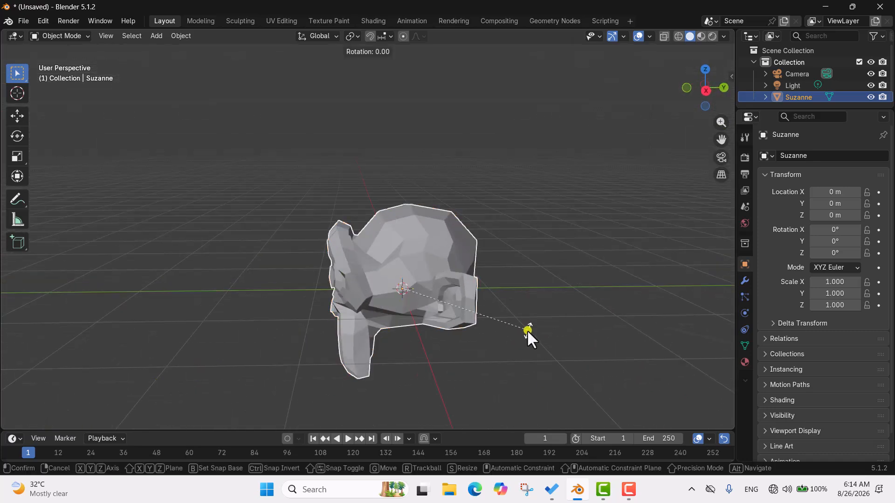
key(y)
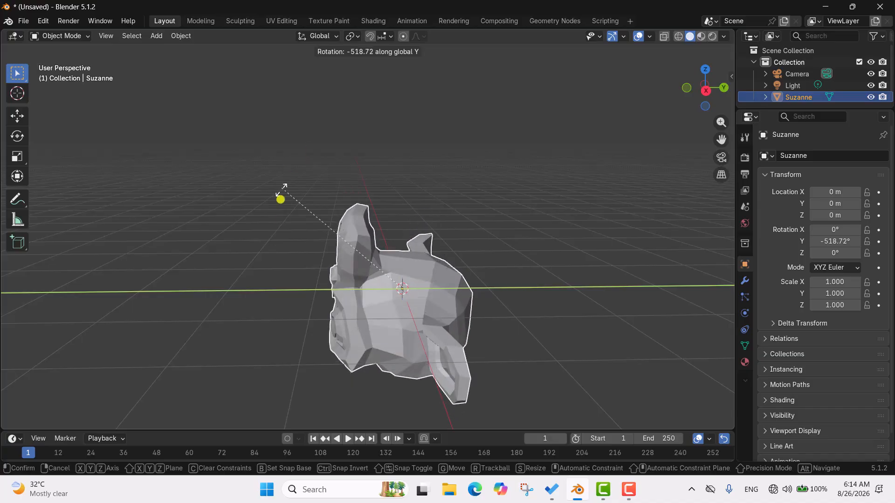
click(473, 194)
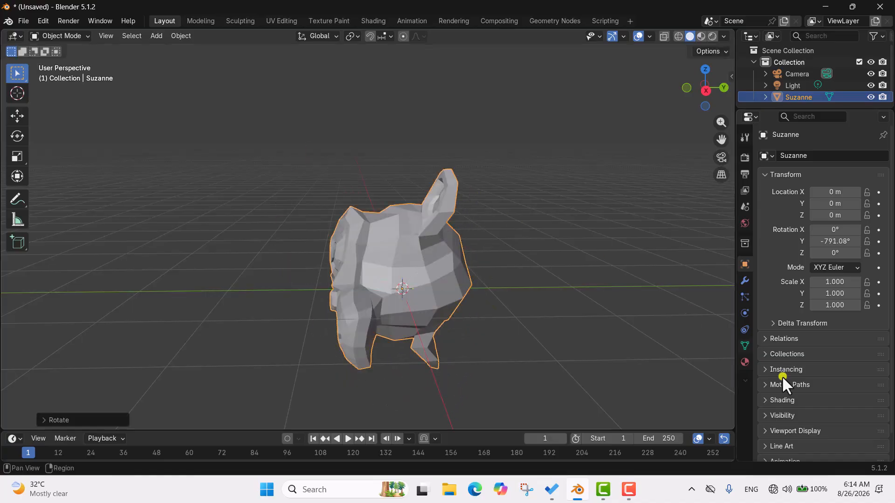
middle_drag(413, 201, 530, 278)
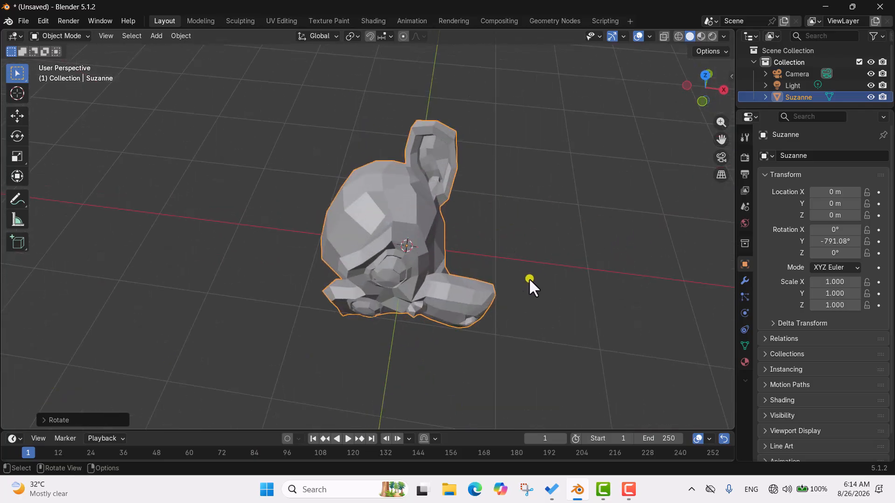
key(ctrl+z)
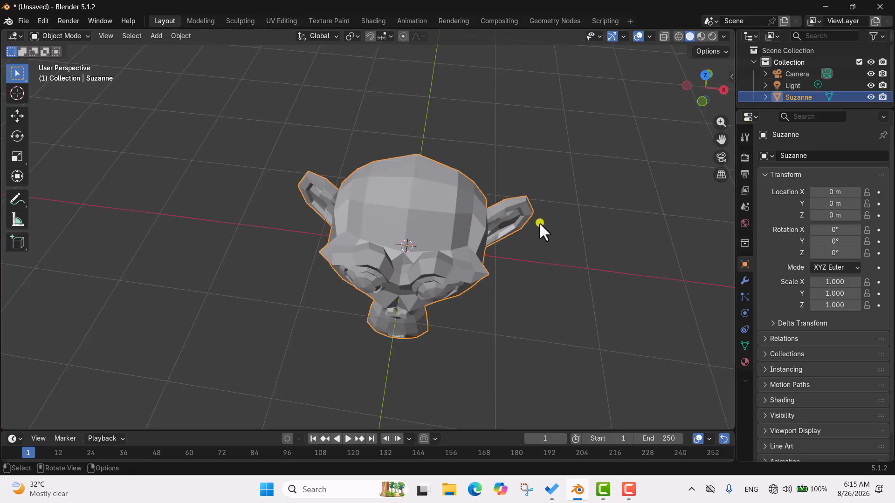
- Delete the monkey head from the scene
middle_drag(354, 231, 357, 201)
middle_drag(305, 292, 511, 290)
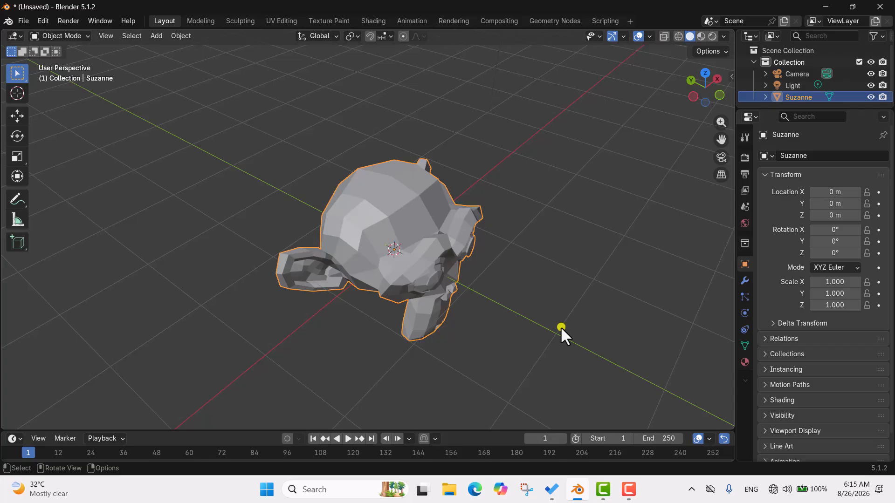
key(x)
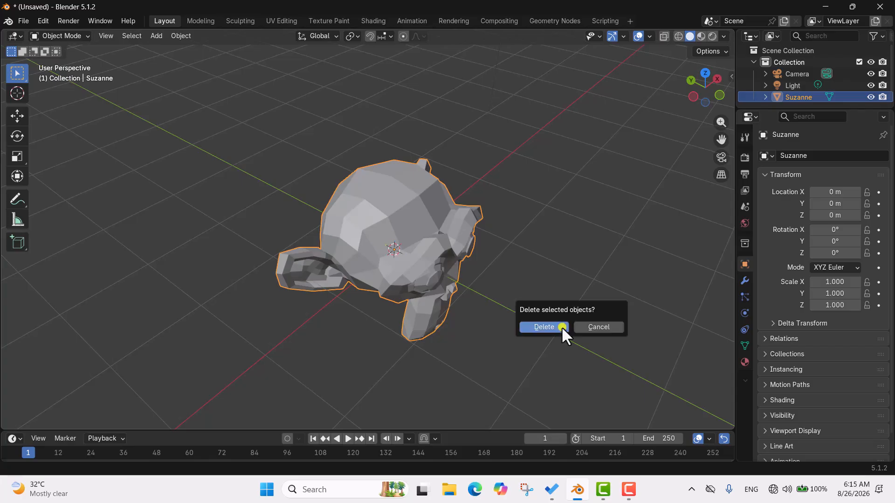
click(561, 326)
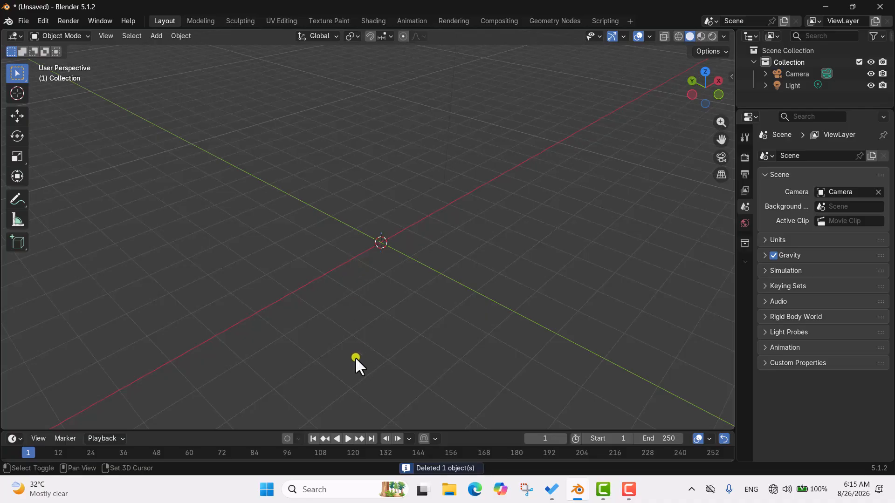
- Add a cube mesh at the scene's origin
key(shift+a)
mouse_move(330, 238)
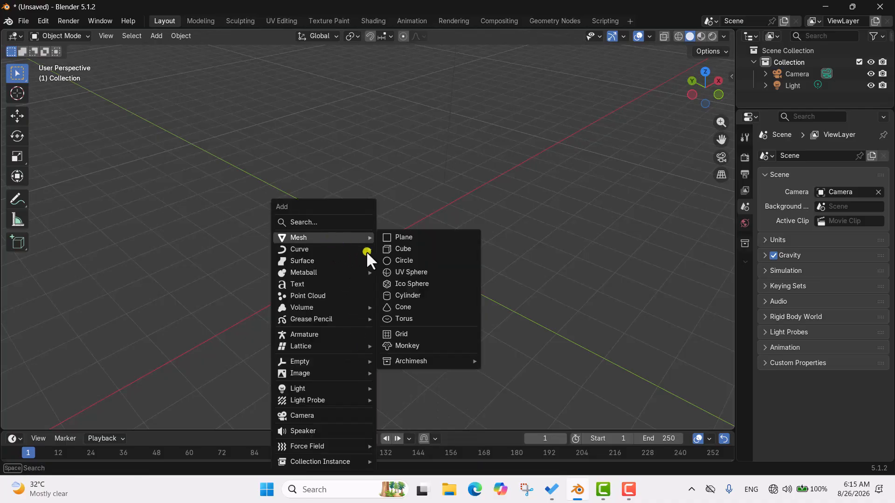
click(415, 249)
- Scale the cube up freely and uniformly to about 4.03 on all axes
middle_drag(415, 250, 767, 255)
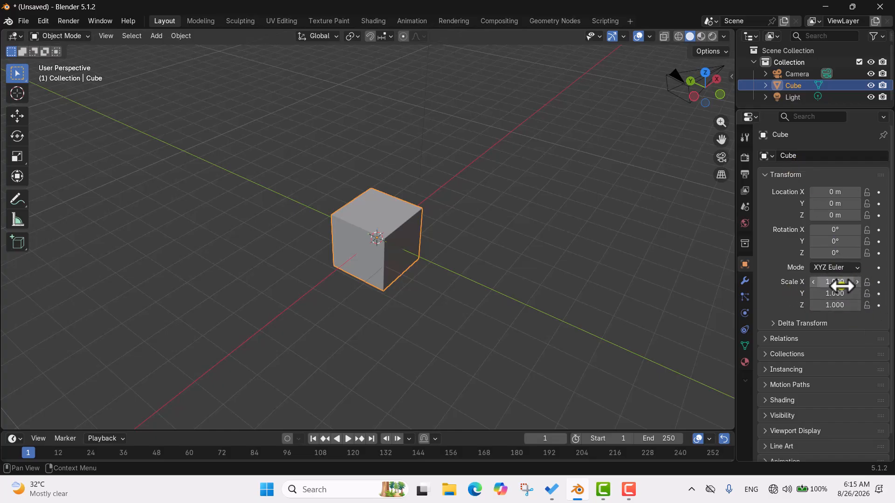
middle_drag(452, 261, 507, 250)
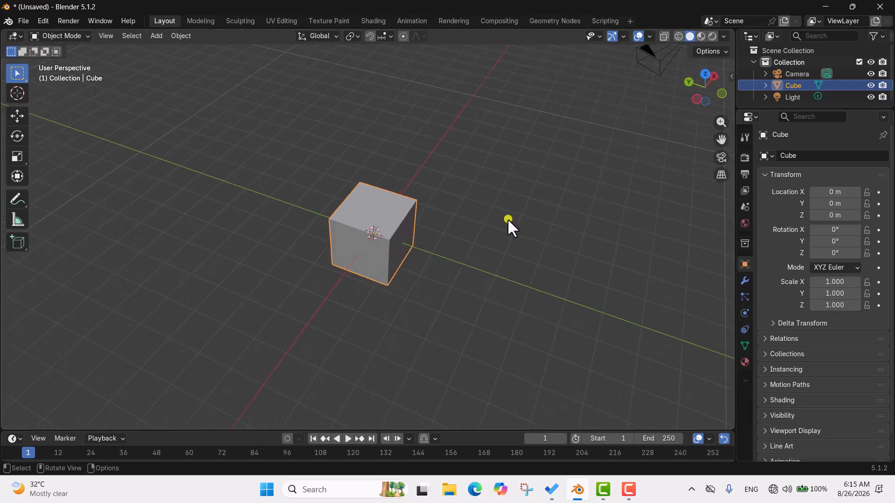
key(s)
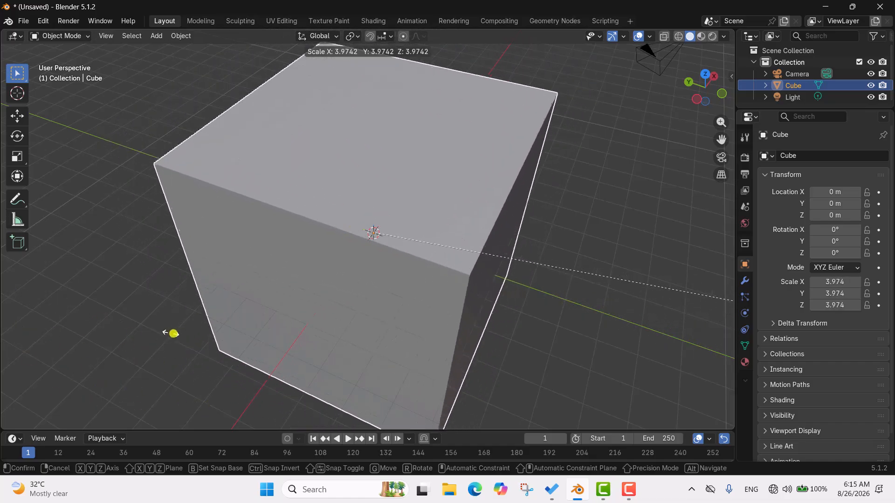
click(177, 335)
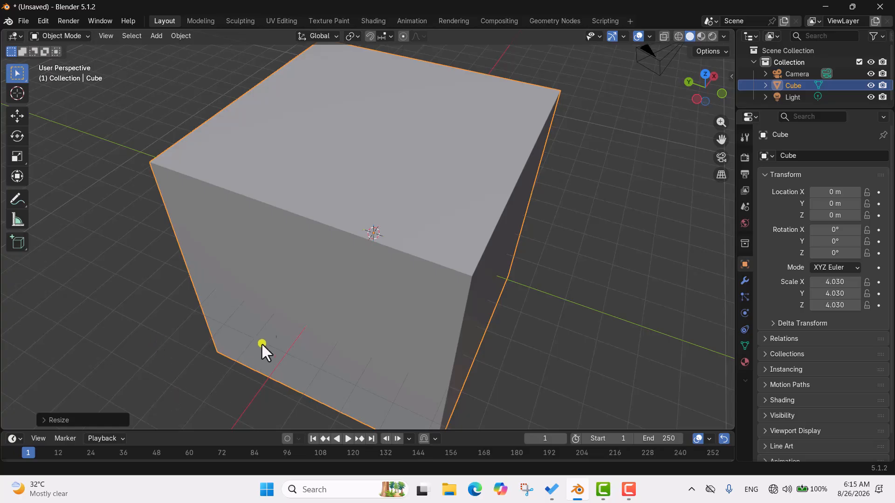
- Set the cube's X scale to 6
scroll(261, 356, down, 3)
middle_drag(389, 307, 292, 286)
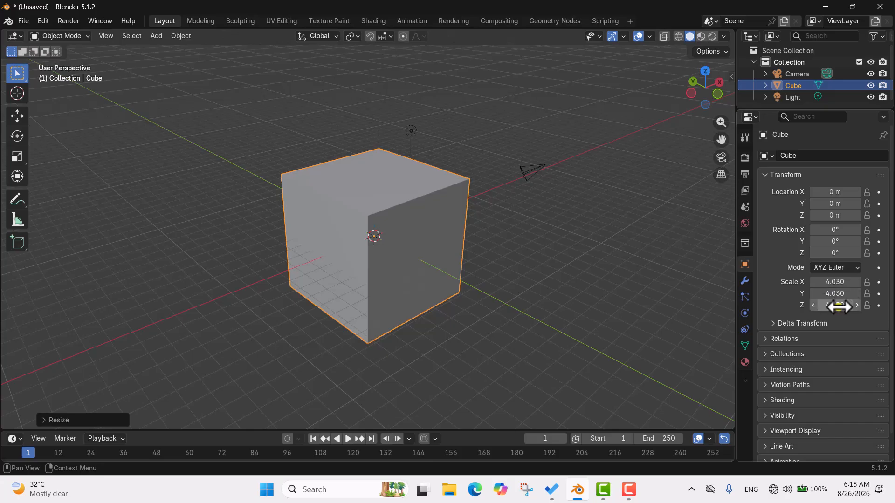
middle_drag(420, 163, 429, 208)
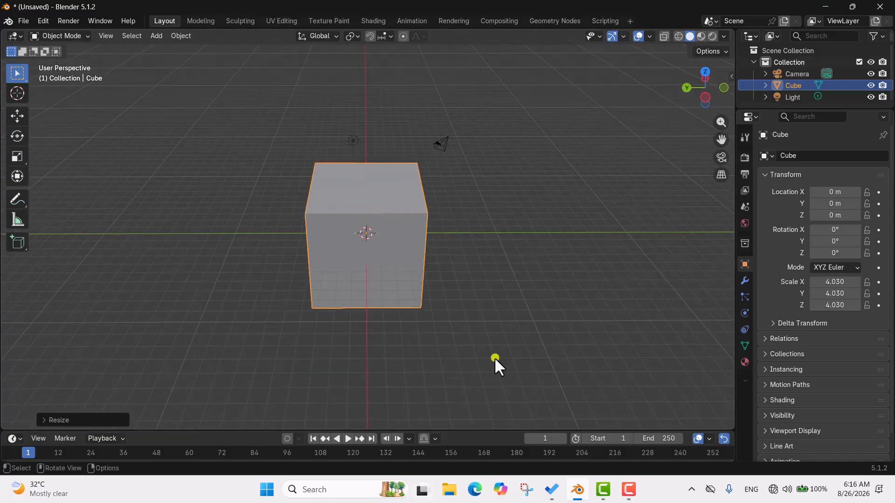
middle_drag(488, 298, 467, 310)
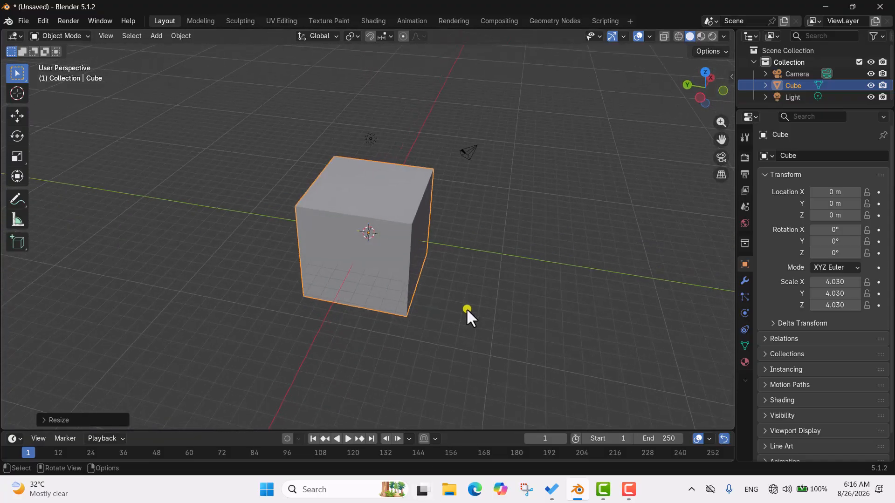
click(339, 185)
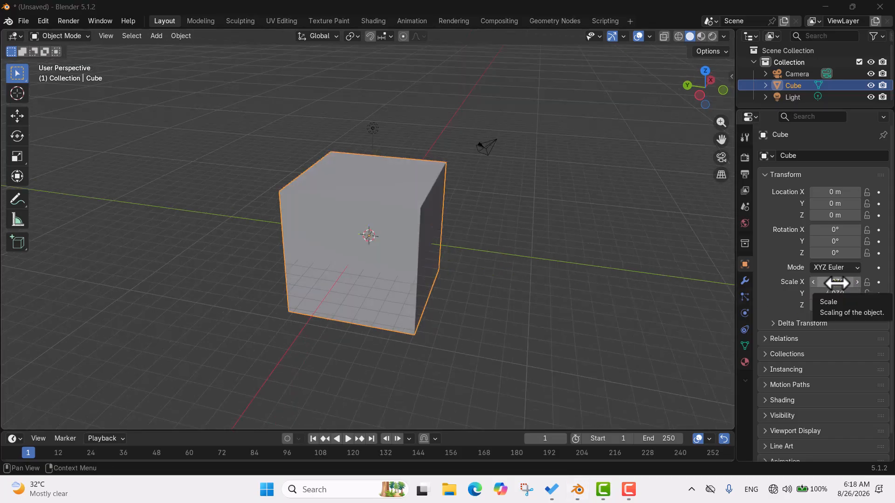
click(835, 282)
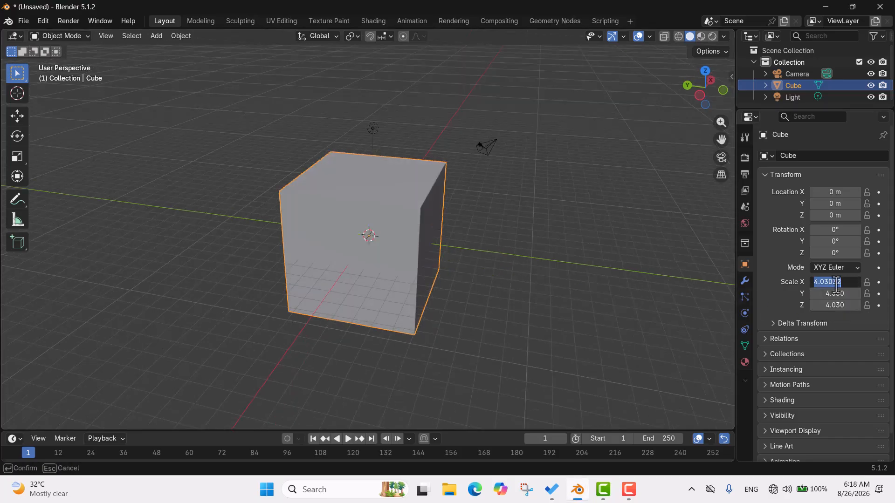
key(Return)
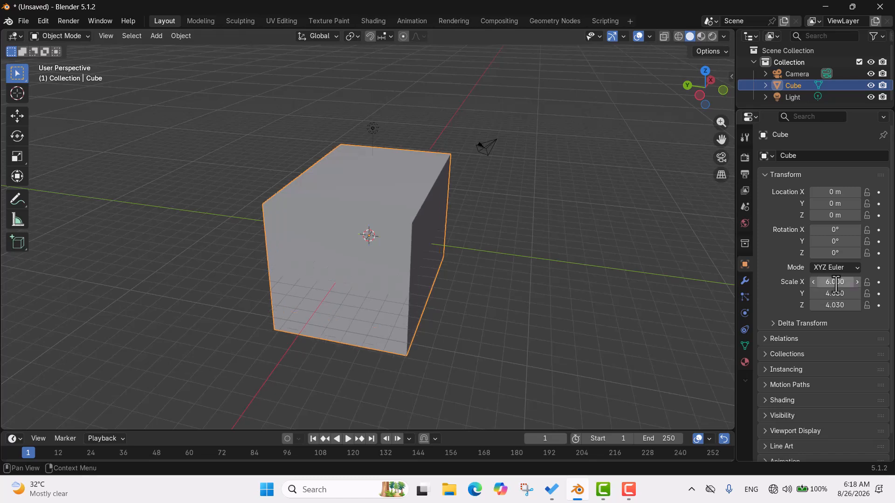
- Set the cube's X scale to 10 and view the stretched box from another angle
middle_drag(477, 200, 391, 242)
middle_drag(422, 205, 436, 240)
click(831, 284)
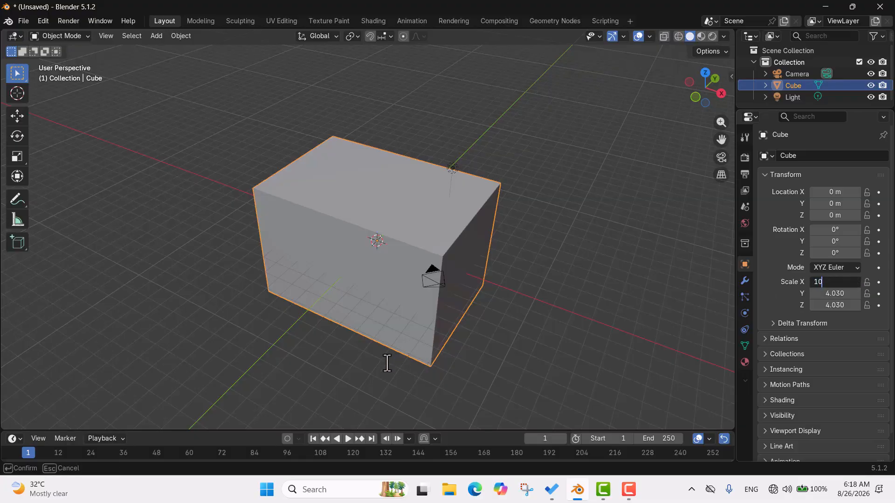
text(10)
key(Return)
middle_drag(386, 361, 363, 230)
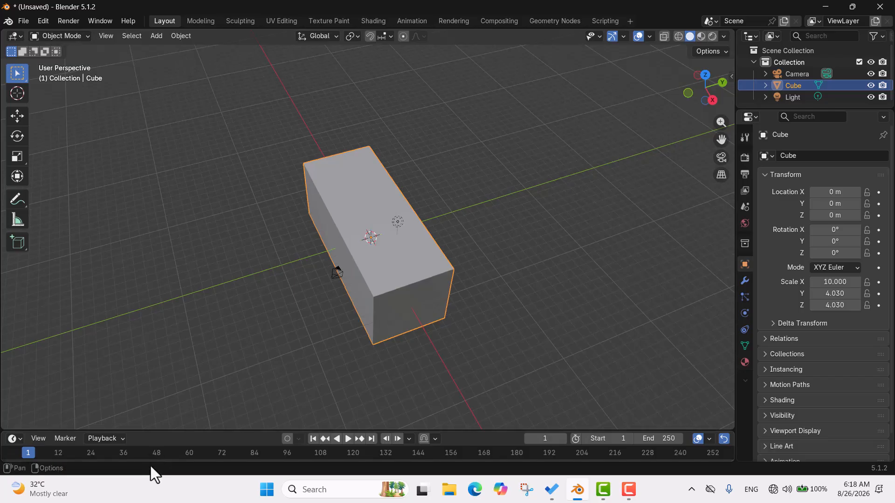
- Set the cube's Y scale to 2 and view the narrowed box from the other side
middle_drag(436, 283, 450, 264)
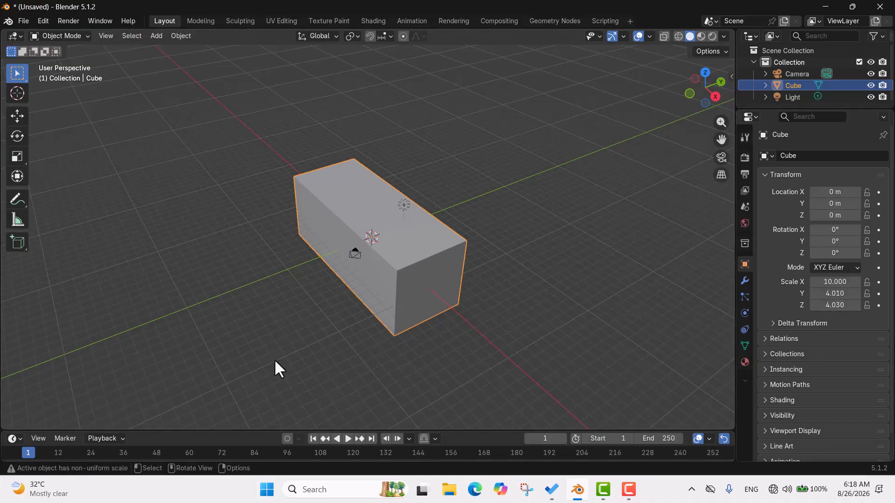
click(849, 293)
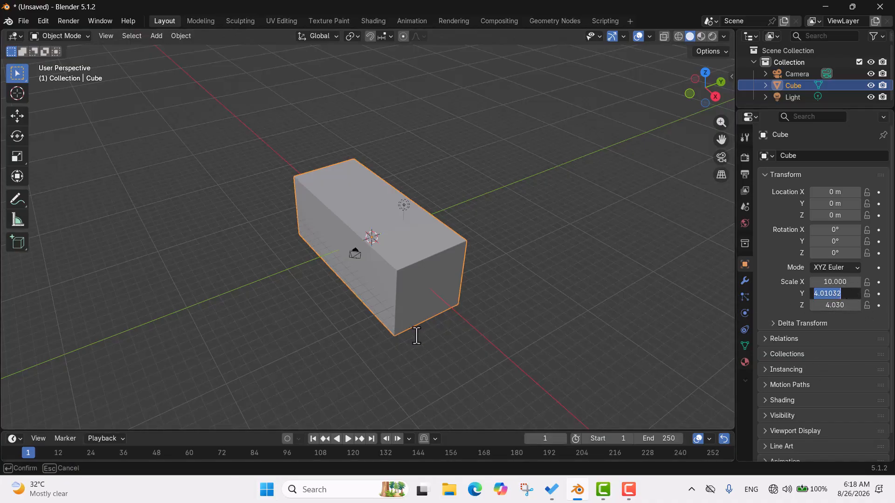
text(2)
key(Return)
middle_drag(462, 247, 373, 242)
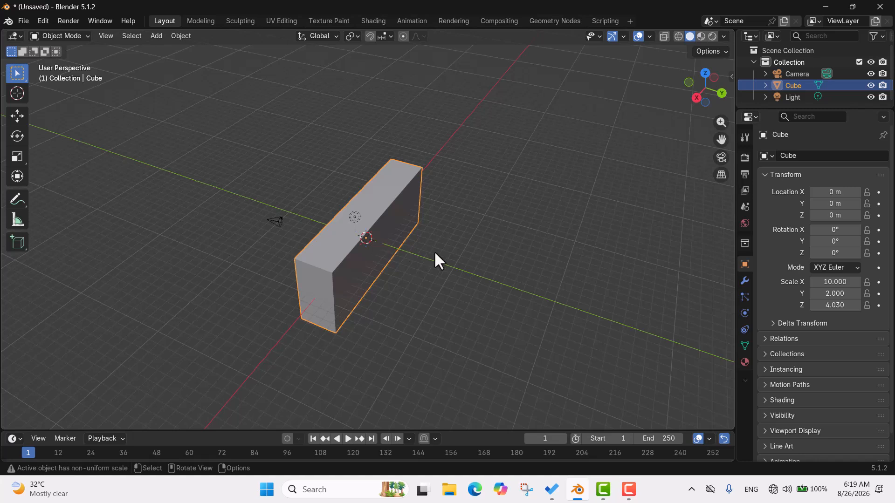
- Reset the cube's X, Y and Z scale values to 1 together
drag(842, 282, 842, 306)
text(1)
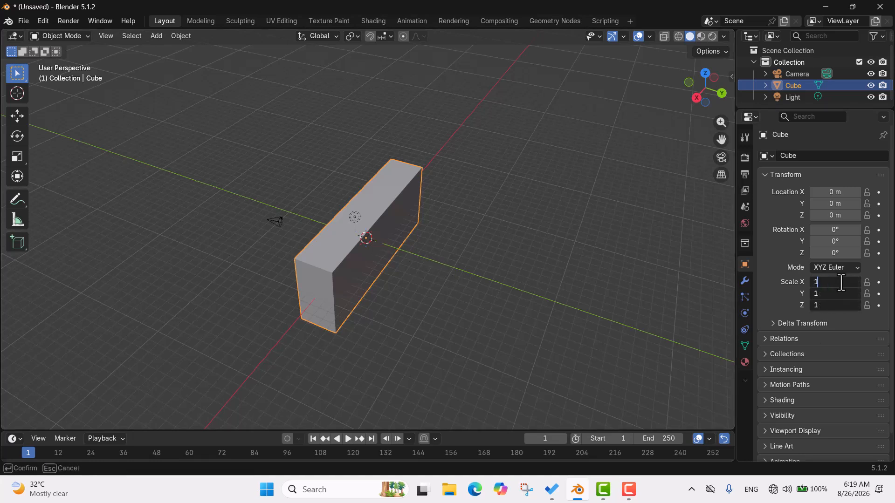
key(Return)
- Scale the cube freely along the global X axis to about 6.99
scroll(373, 293, up, 5)
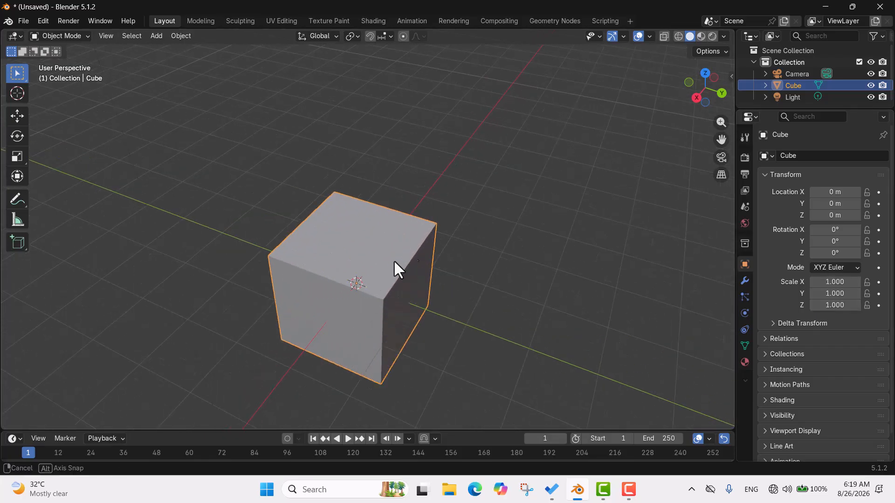
middle_drag(380, 283, 479, 219)
scroll(376, 250, down, 5)
mouse_move(491, 260)
middle_down()
mouse_move(427, 279)
mouse_move(424, 295)
mouse_move(492, 210)
mouse_move(466, 260)
mouse_move(480, 267)
mouse_move(498, 260)
middle_up()
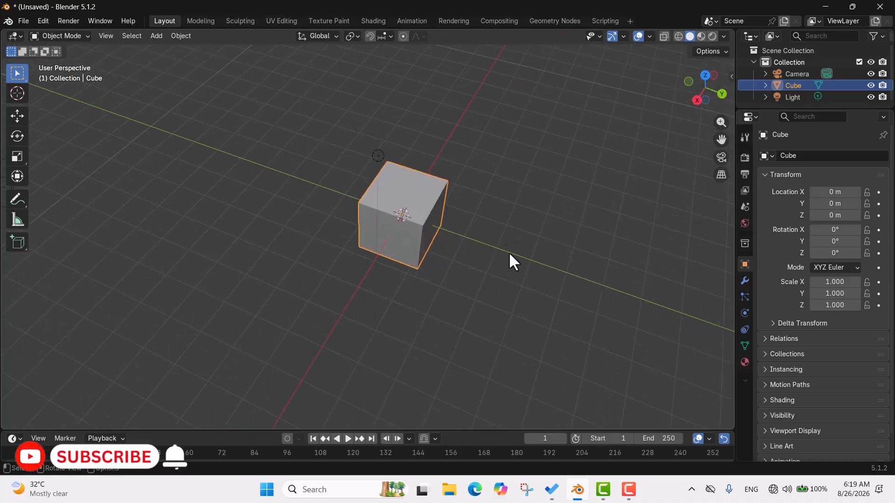
key(s)
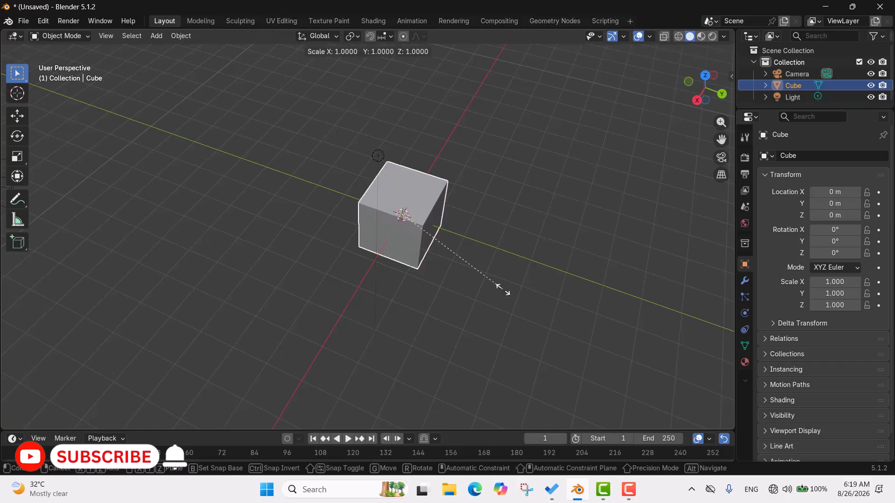
key(x)
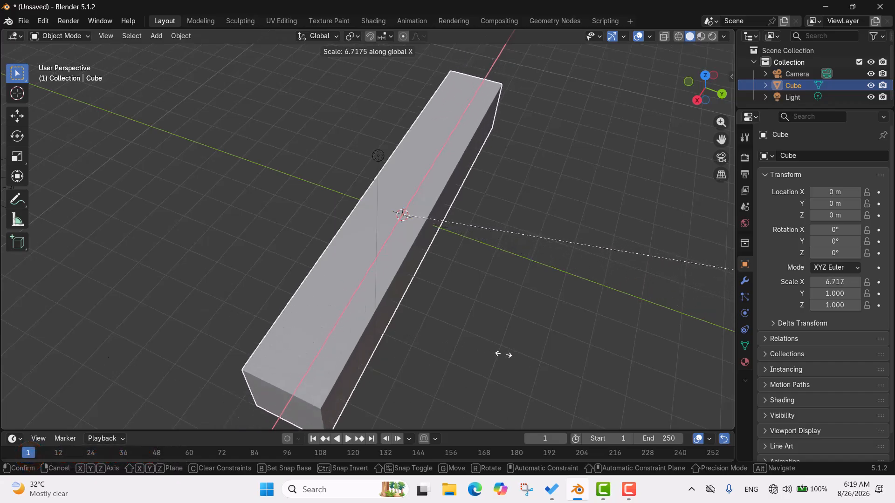
click(535, 357)
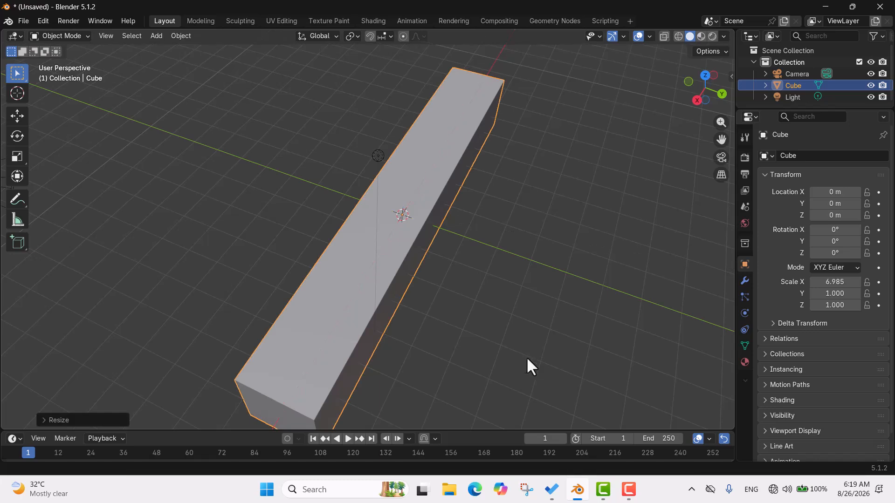
- Scale the bar freely along the global Z axis to about 14.22, making a tall slab
scroll(401, 300, down, 4)
middle_drag(609, 251, 519, 313)
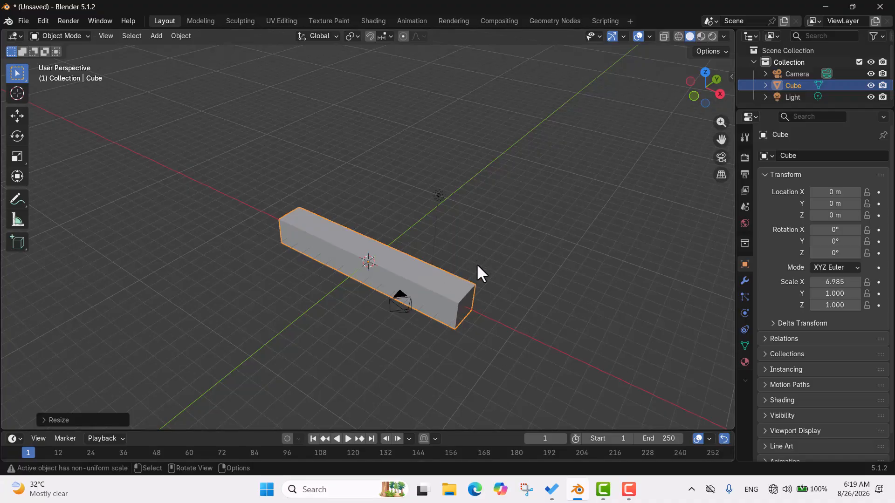
key(s)
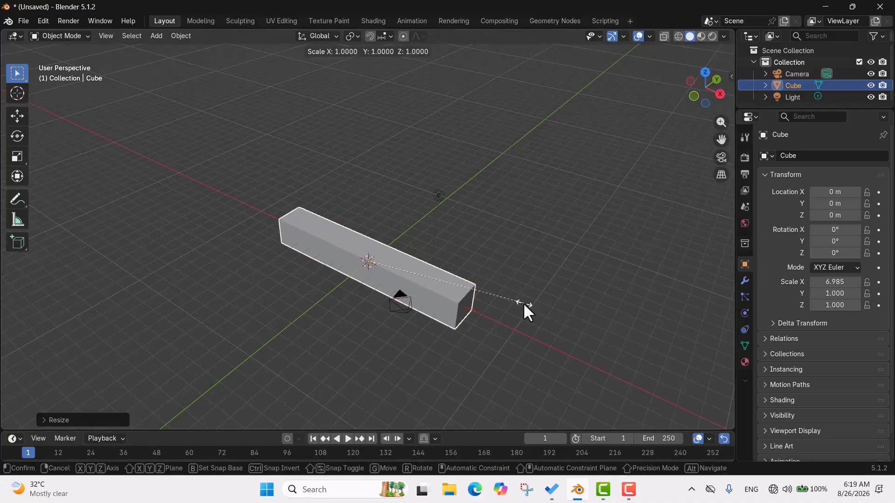
key(z)
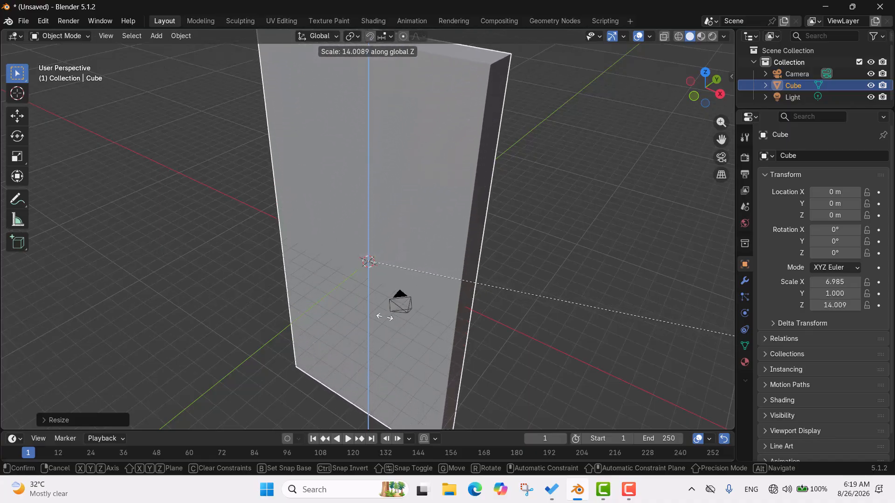
click(318, 317)
- Scale the slab freely along the global Y axis to about 25.29
scroll(606, 252, down, 4)
middle_drag(571, 233, 458, 266)
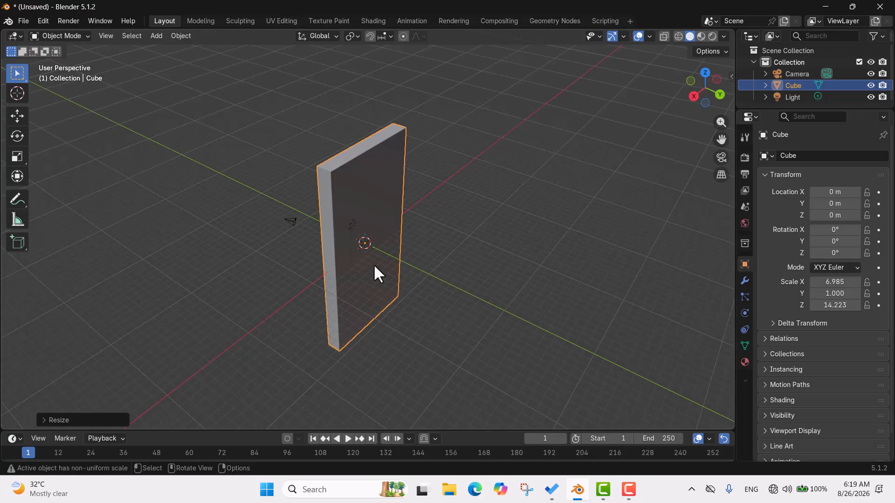
key(s)
key(y)
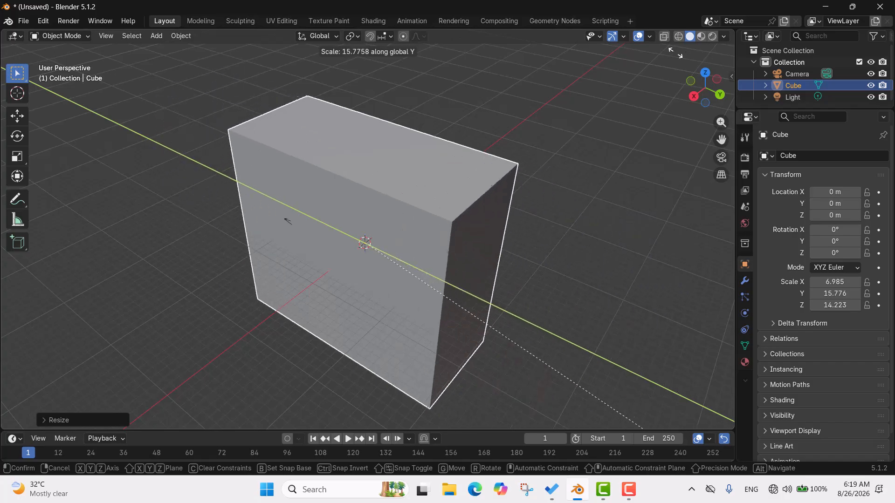
click(143, 167)
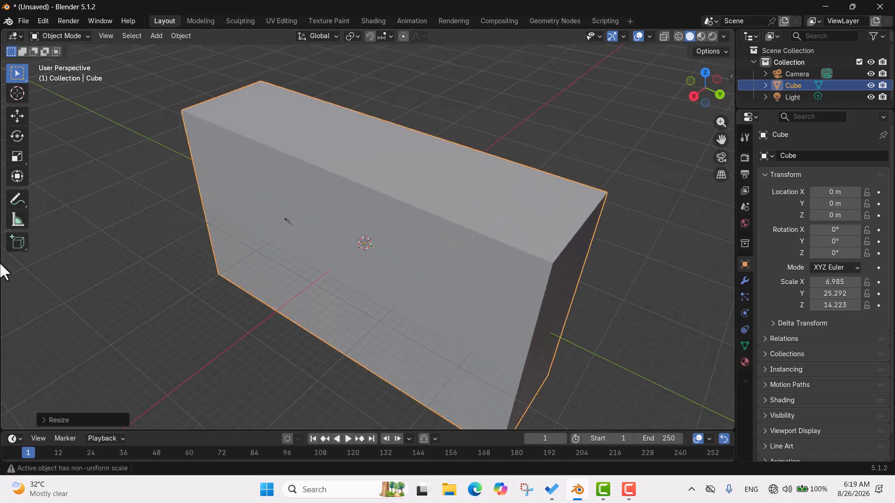
- Undo the last three axis scalings of the cube
key(ctrl+z)
key(ctrl+z)
key(ctrl+z)
- Scale the cube along the global Z axis by an exact factor of 10
mouse_move(452, 280)
middle_down()
mouse_move(436, 270)
mouse_move(493, 252)
mouse_move(511, 222)
mouse_move(456, 296)
mouse_move(440, 287)
middle_up()
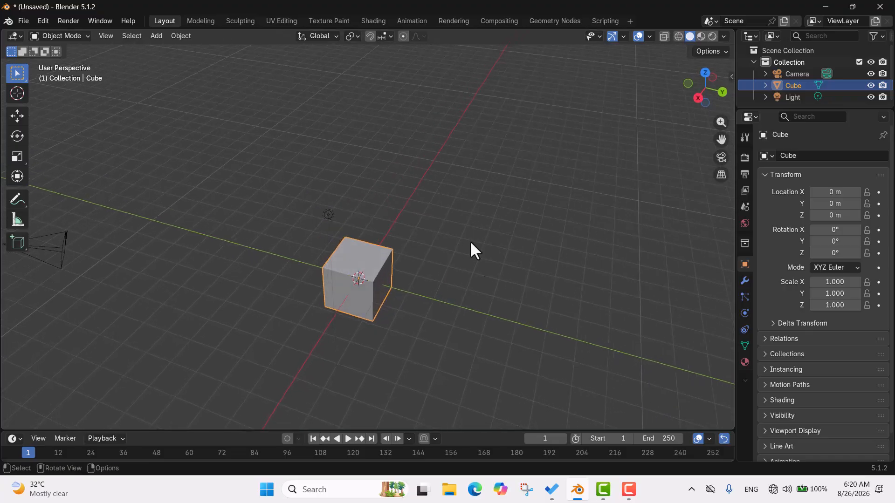
key(s)
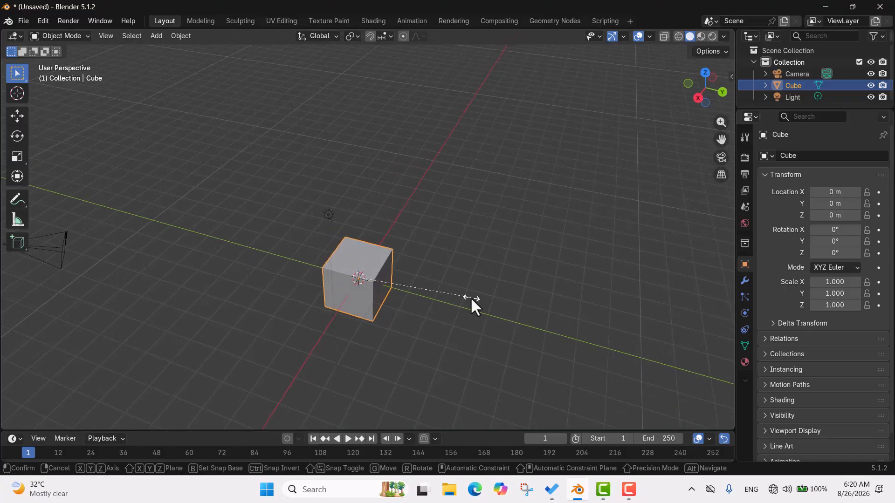
text(z)
text(10)
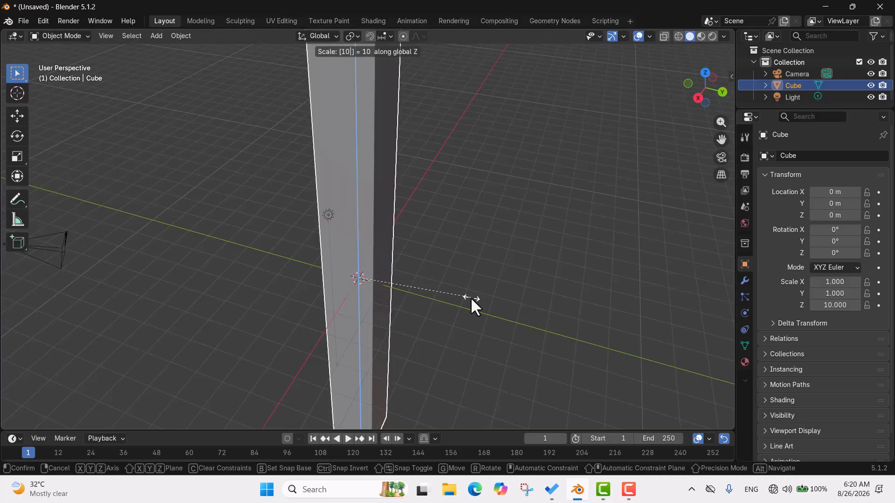
key(Return)
- Scale the tall column along the global X axis by an exact factor of 5
scroll(471, 298, down, 6)
middle_drag(470, 282, 440, 296)
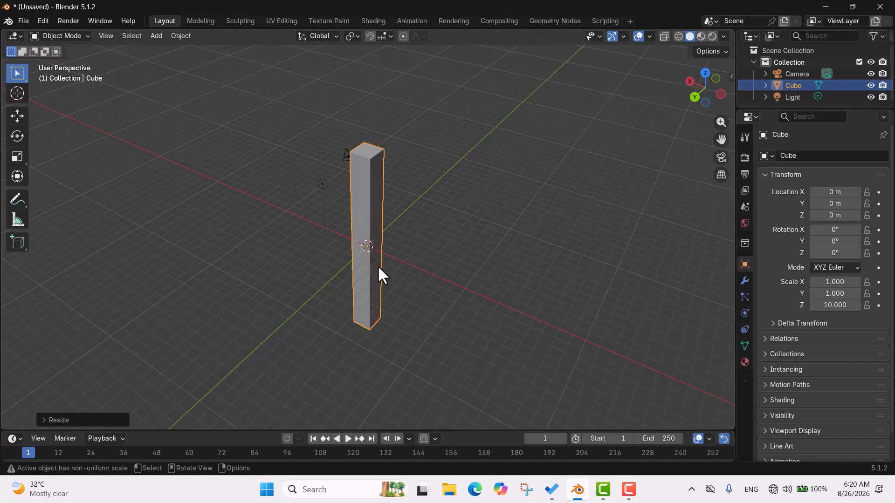
key(s)
key(x)
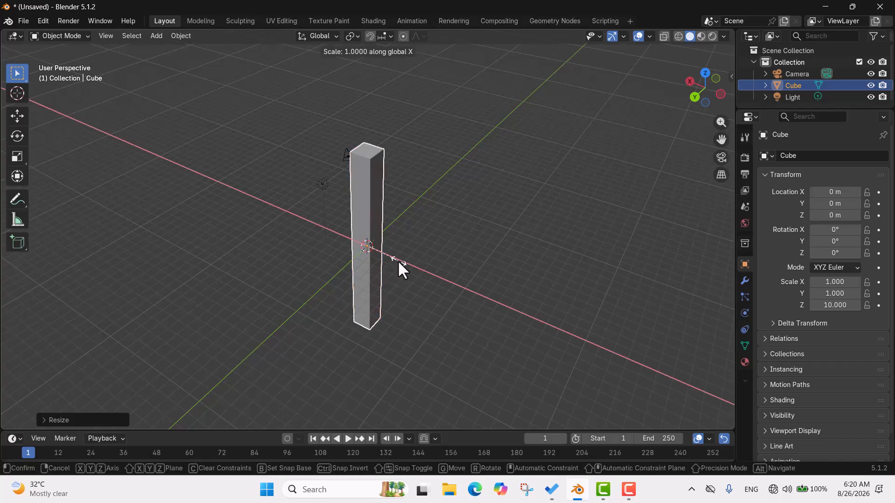
text(5)
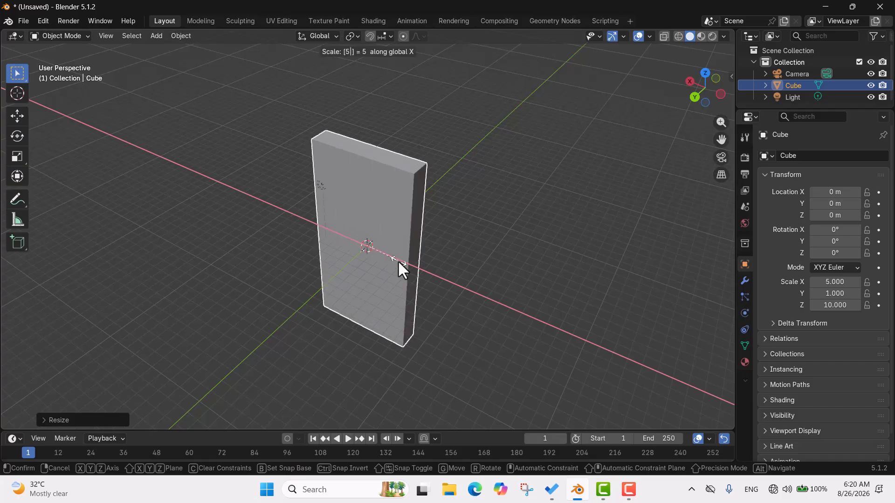
key(Return)
- Examine the proportions of the scaled slab from several sides and distances
middle_drag(491, 236, 524, 250)
middle_drag(458, 141, 436, 112)
middle_drag(407, 199, 436, 159)
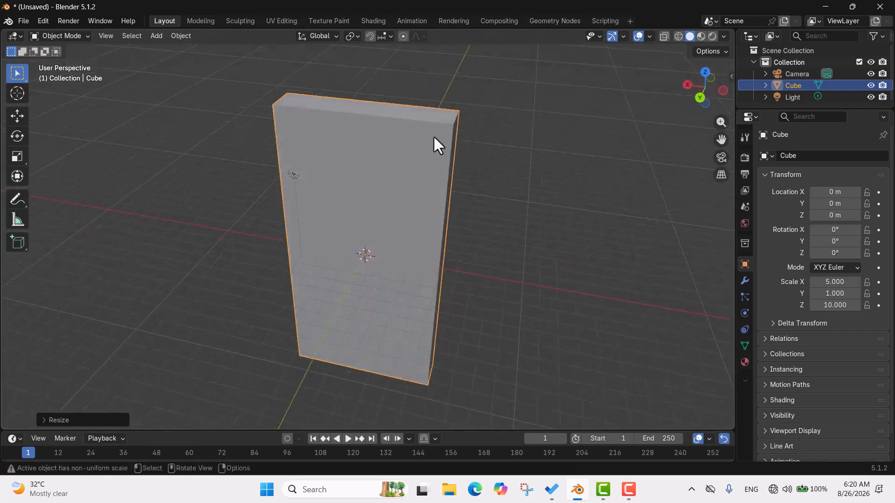
middle_drag(476, 214, 262, 199)
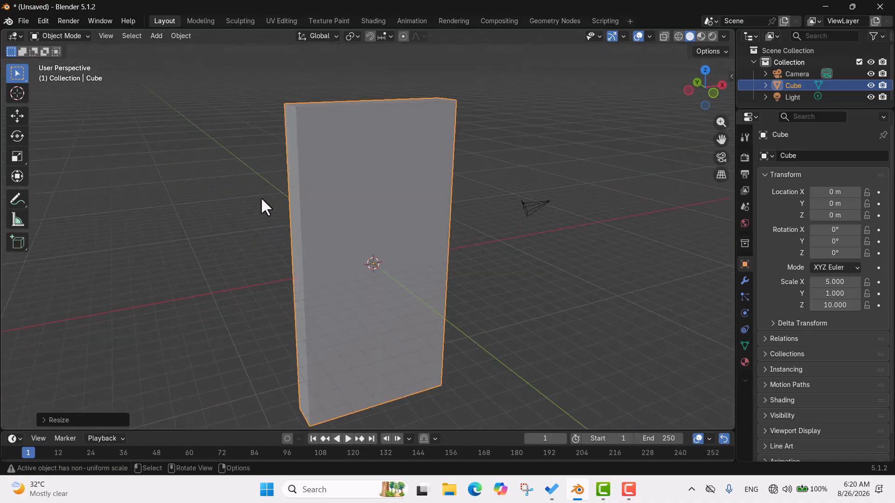
middle_drag(273, 196, 498, 144)
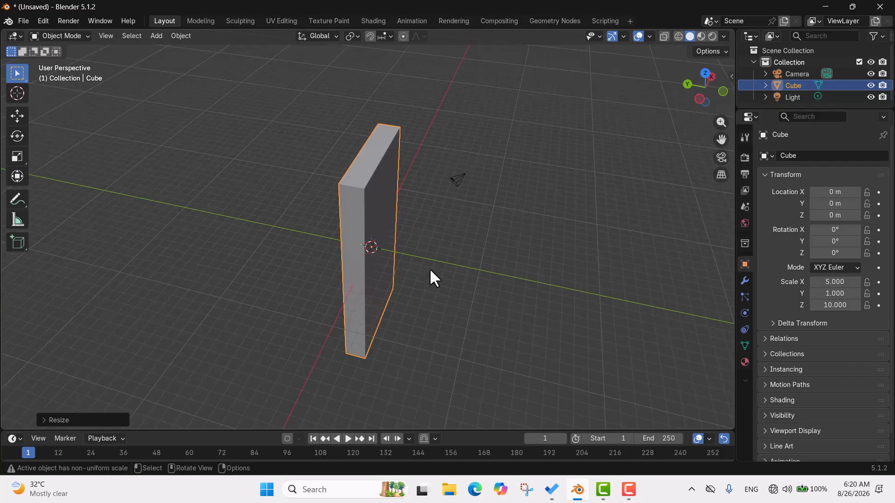
scroll(430, 270, up, 2)
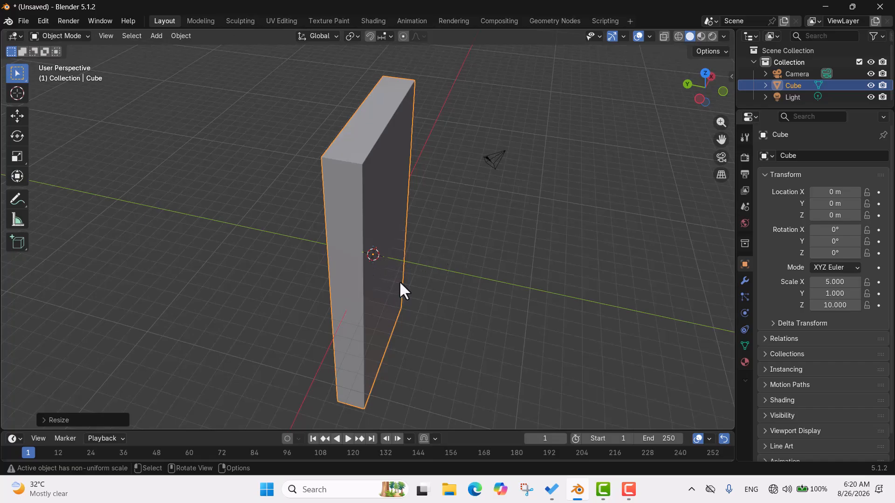
scroll(413, 280, down, 2)
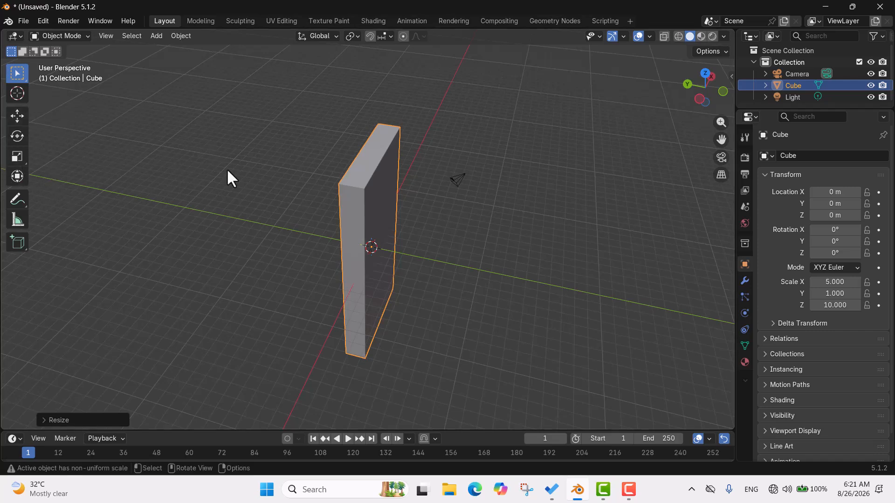
middle_drag(289, 200, 271, 215)
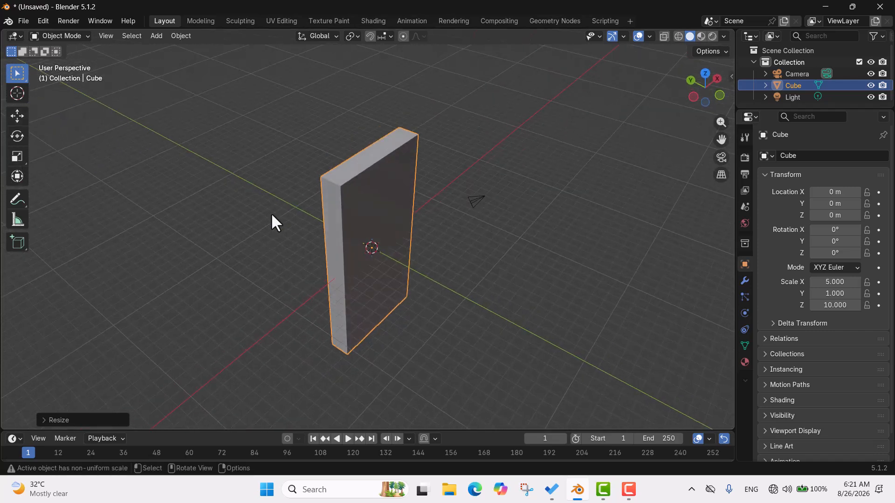